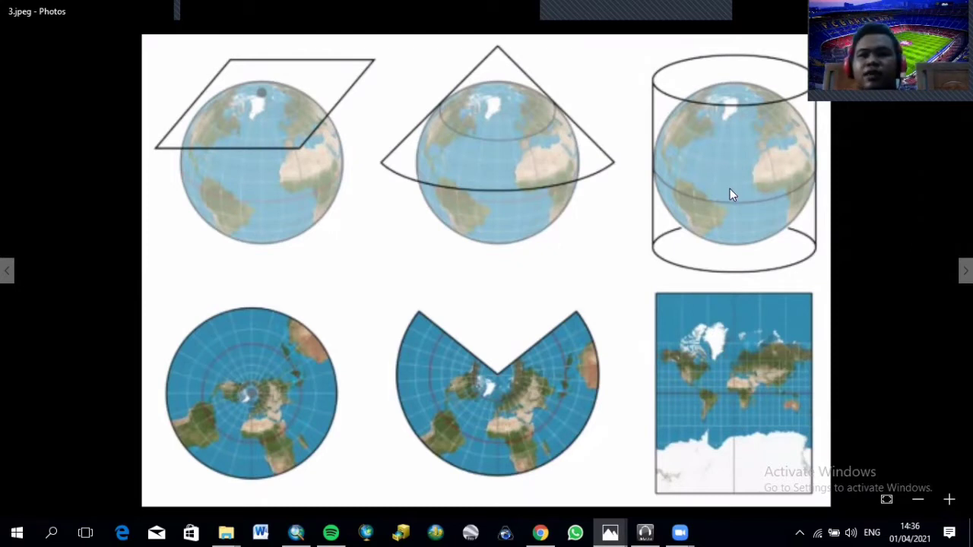
- Switch to ArcMap and dock the floating Georeferencing toolbar with the other toolbars
click(299, 532)
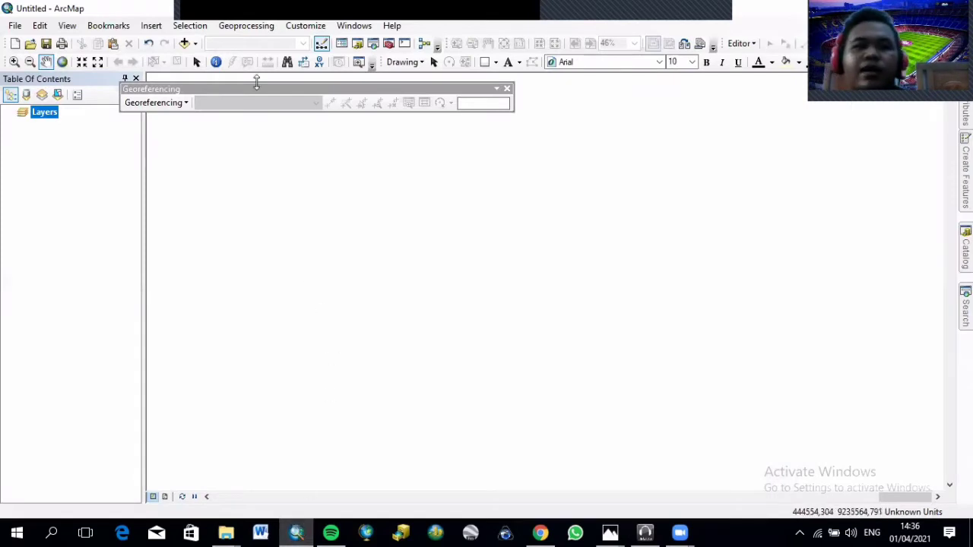
drag(260, 88, 46, 83)
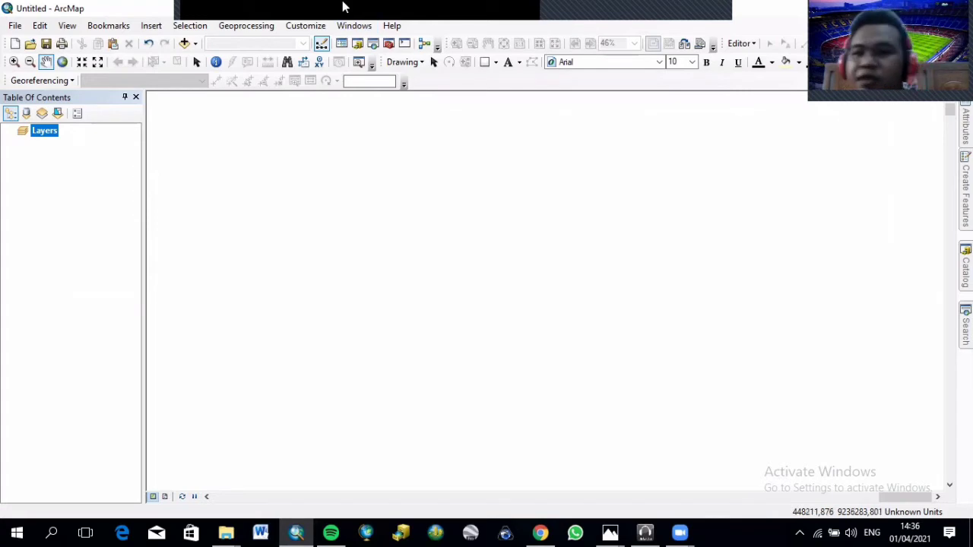
- Open the Catalog and add a folder connection to C:\Users\user\Pictures\Landuse
click(358, 43)
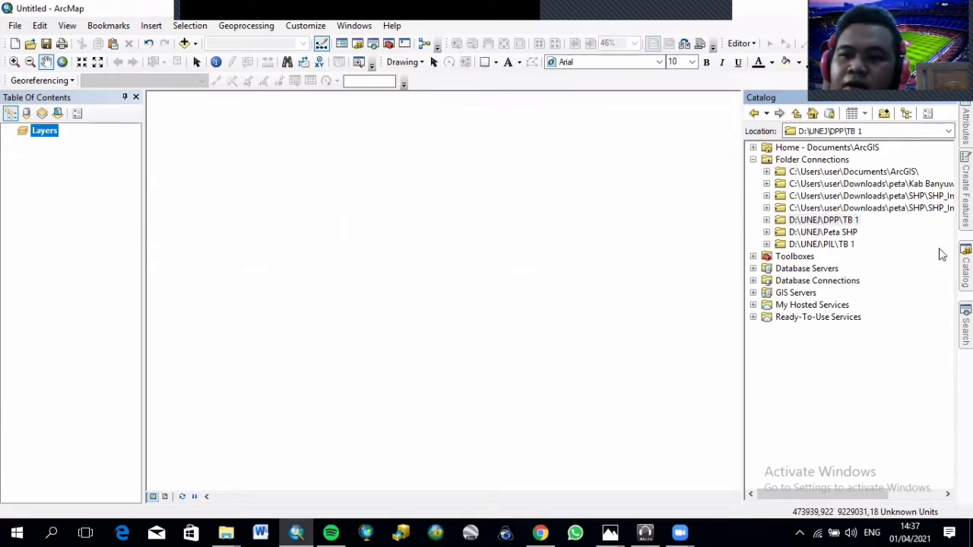
click(805, 161)
right_click(804, 162)
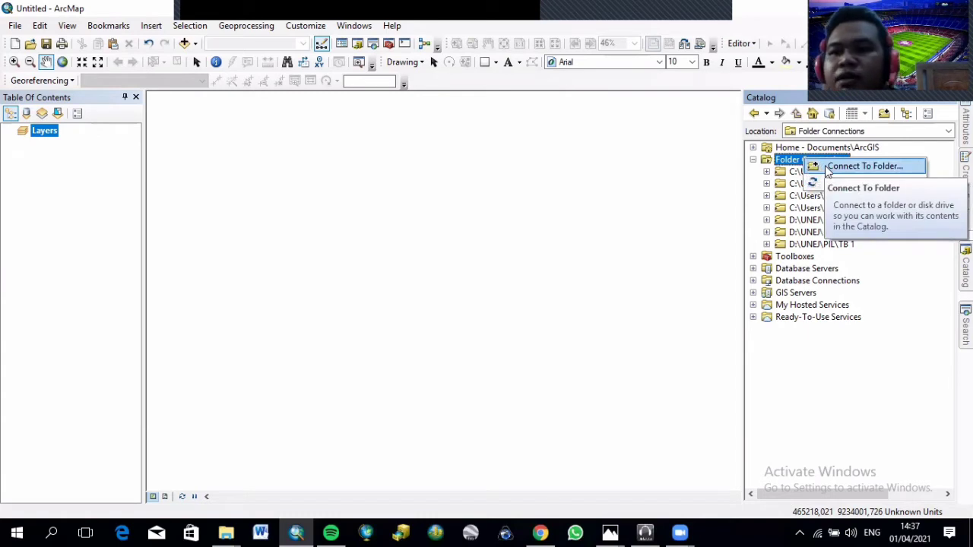
click(864, 166)
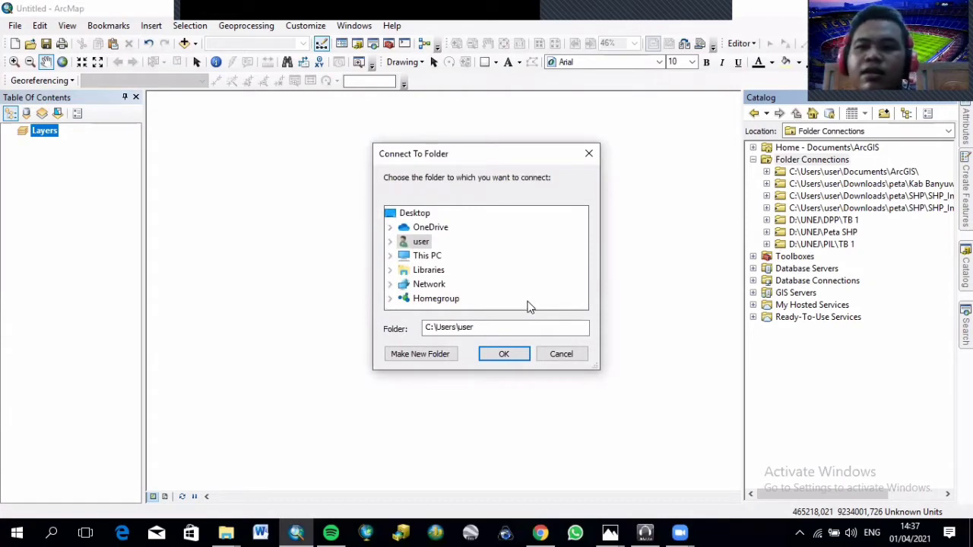
click(390, 257)
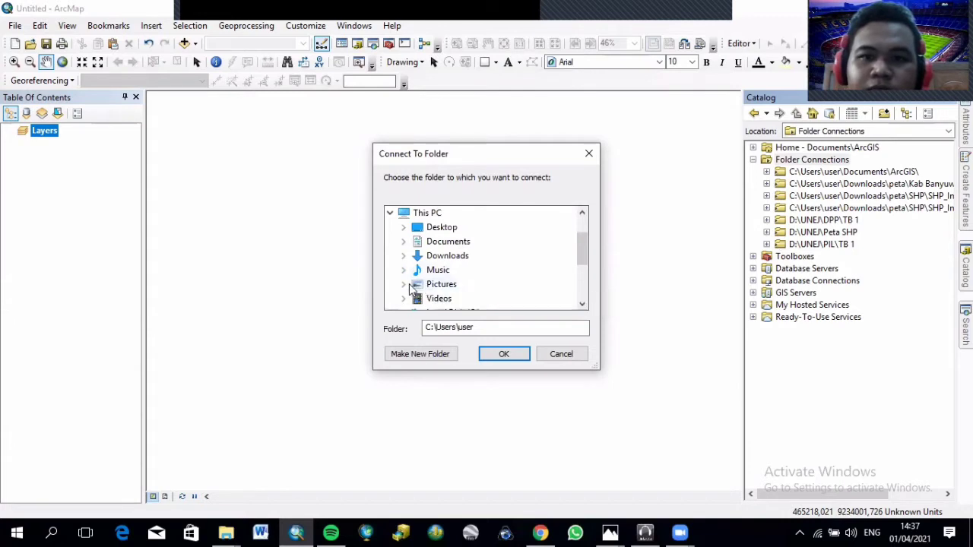
click(402, 286)
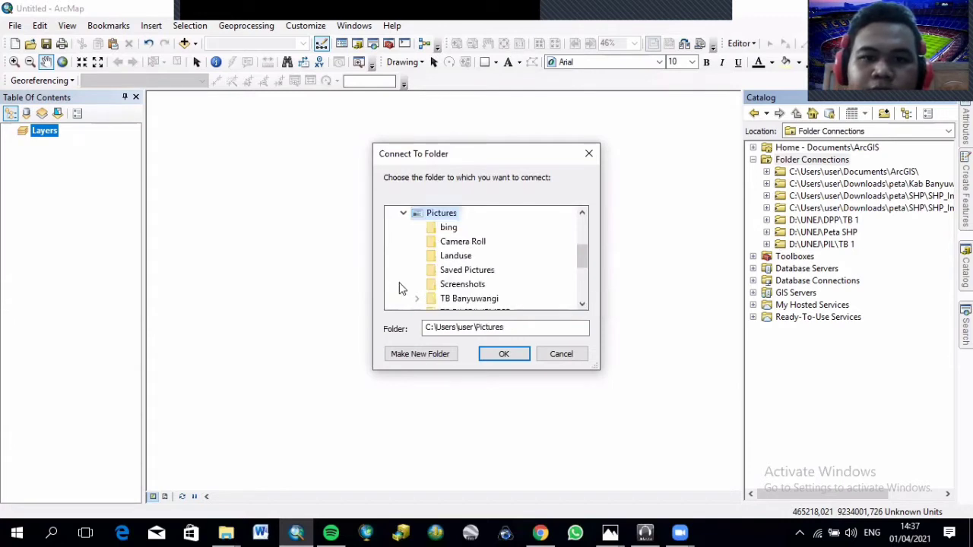
click(444, 259)
click(503, 354)
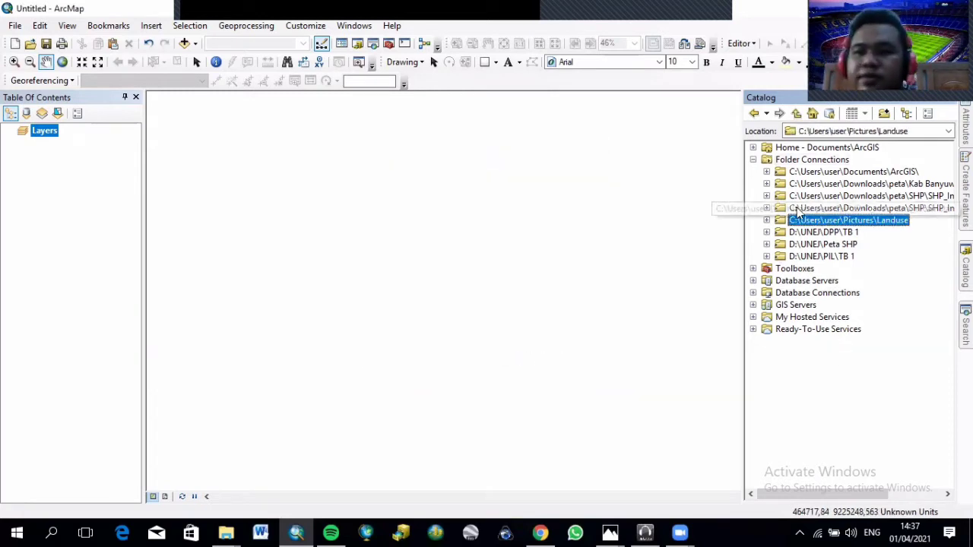
- Add contoh landuse.jpg from the connected Landuse folder to the map as a layer
click(766, 220)
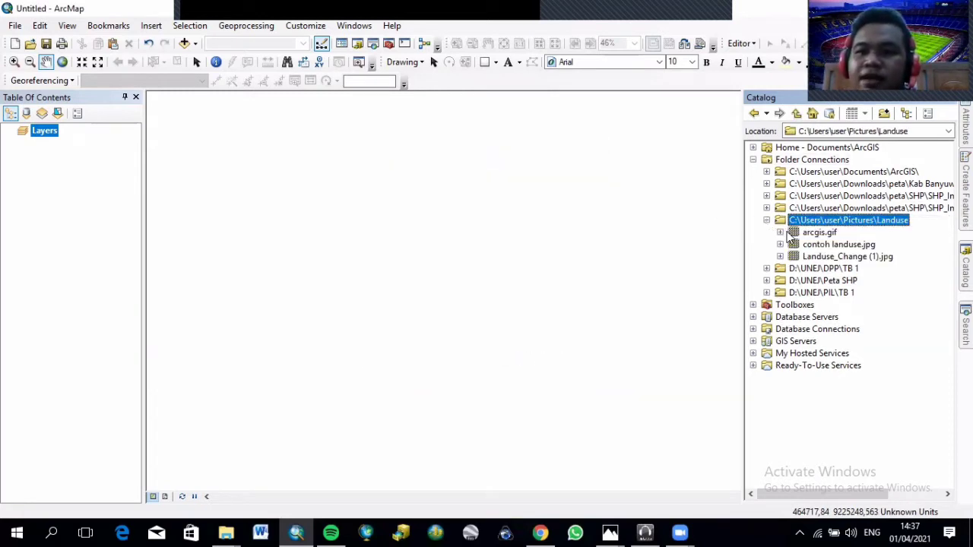
click(857, 244)
drag(857, 247, 75, 137)
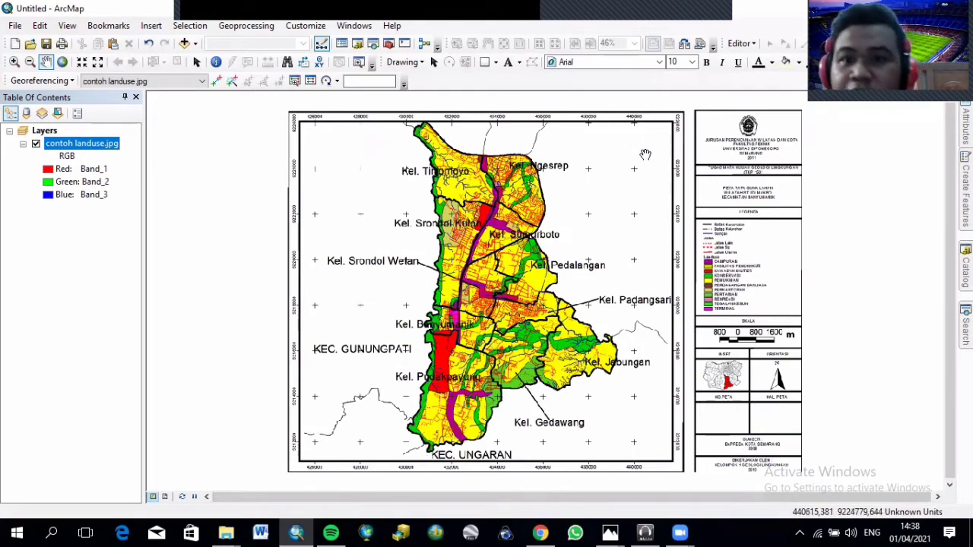
- Examine the land-use map's edge coordinates, legend, scale bar, inset and source information at closer range
scroll(667, 321, up, 2)
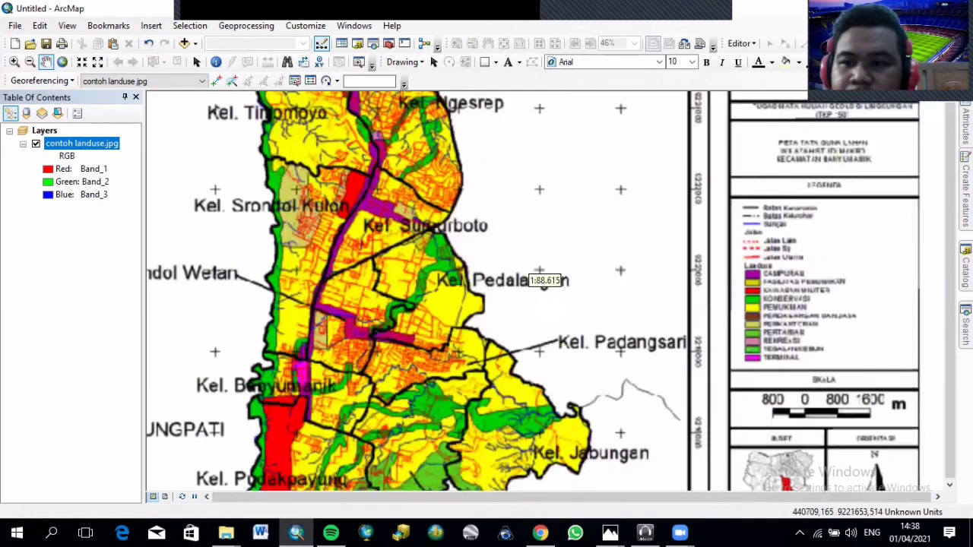
drag(532, 275, 561, 38)
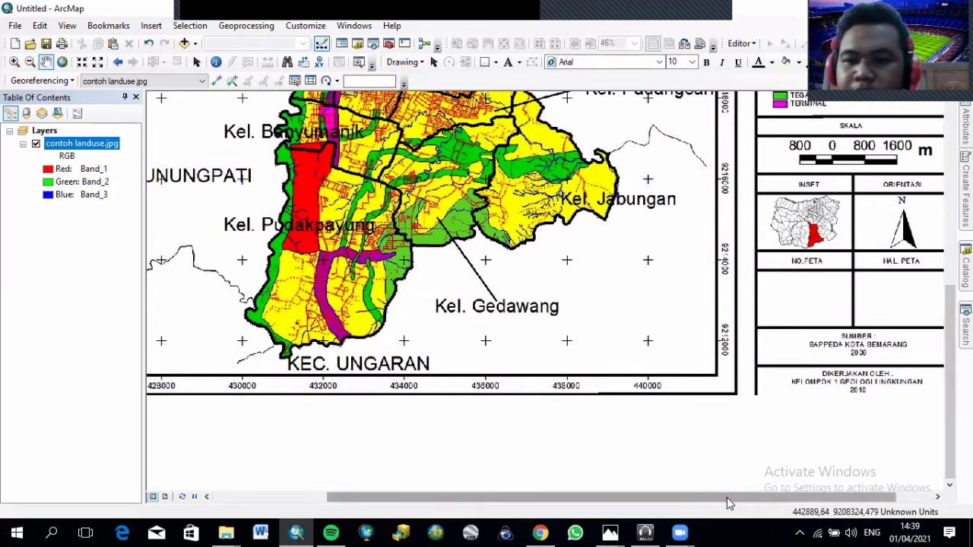
drag(727, 497, 757, 499)
drag(950, 380, 948, 185)
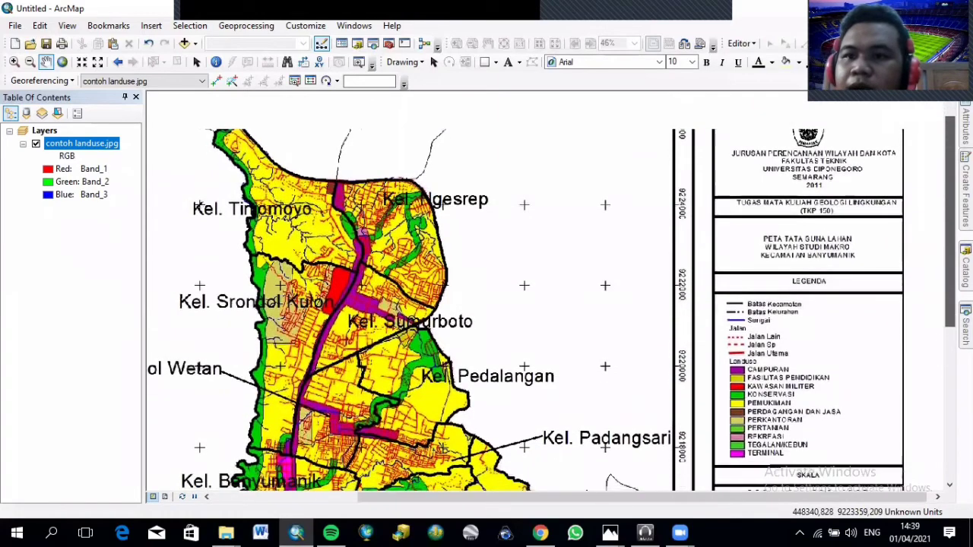
scroll(943, 243, down, 3)
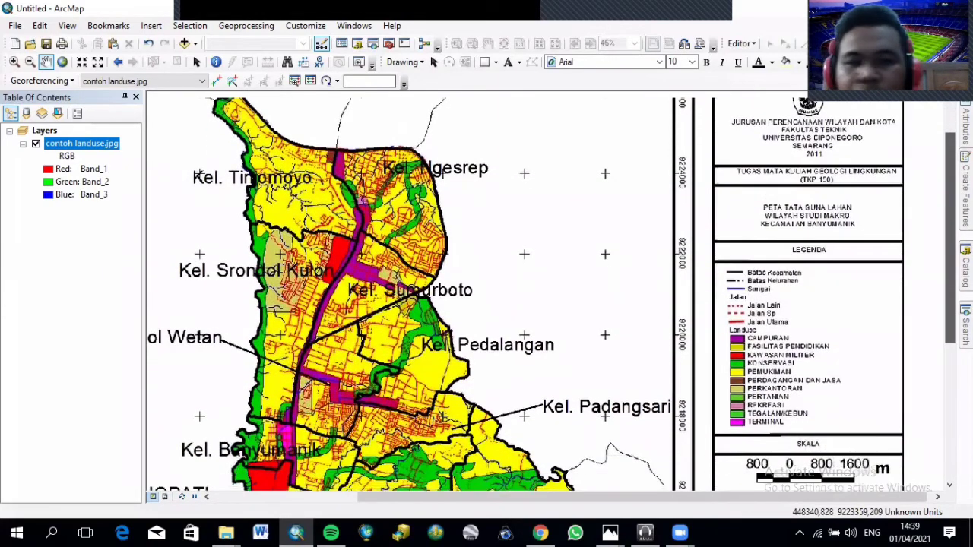
scroll(941, 254, down, 2)
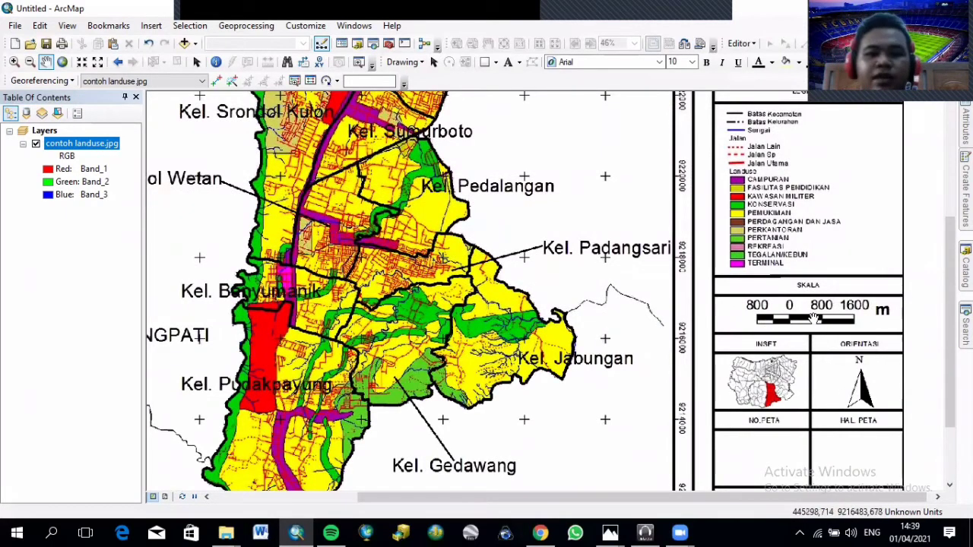
scroll(751, 384, up, 1)
scroll(682, 405, up, 2)
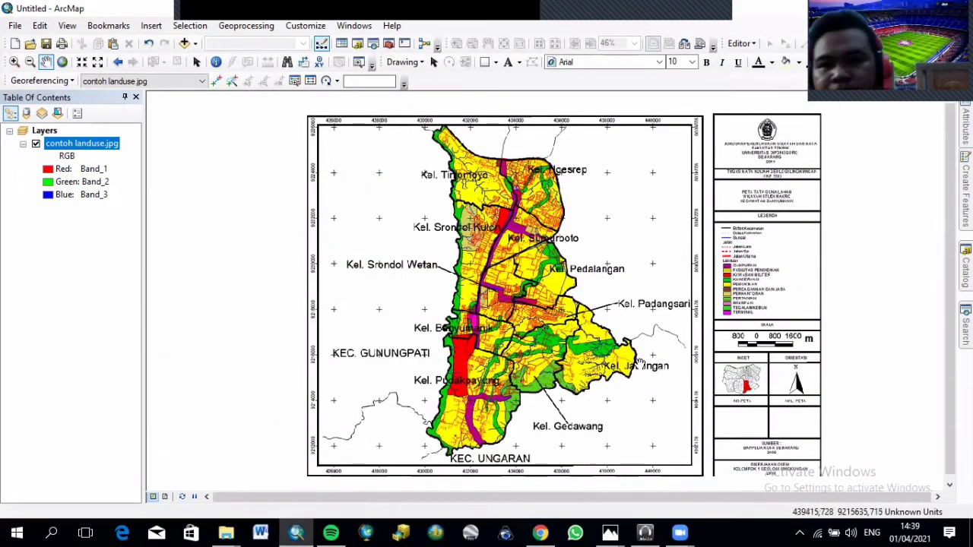
- Switch to Landuse_Change (1).jpg in Photos and examine its coordinate grid, scale, datum, coordinate system and legend
click(610, 532)
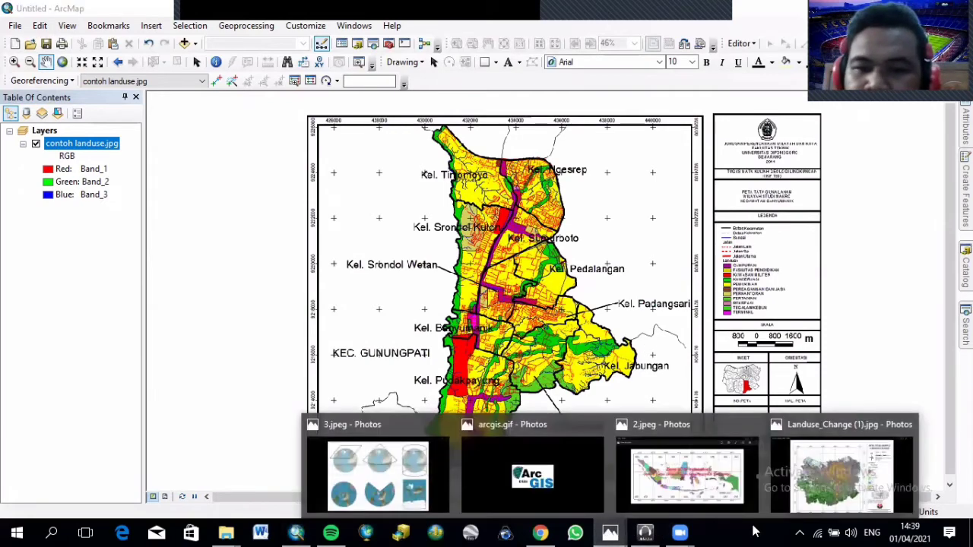
click(836, 479)
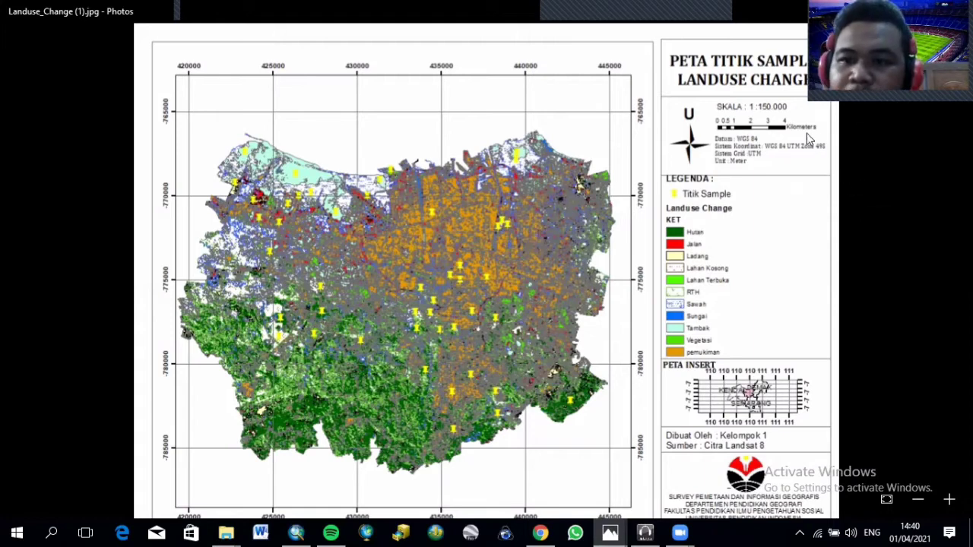
click(948, 499)
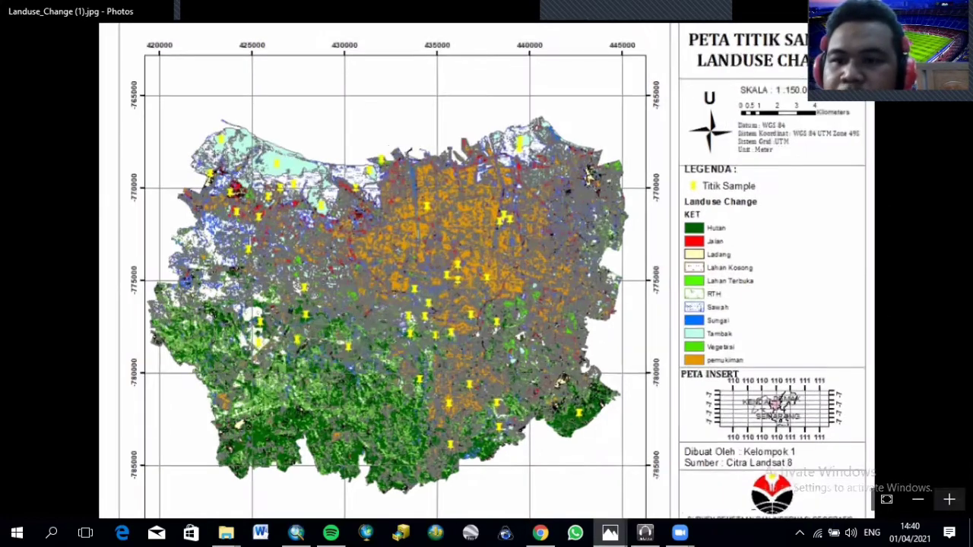
click(948, 500)
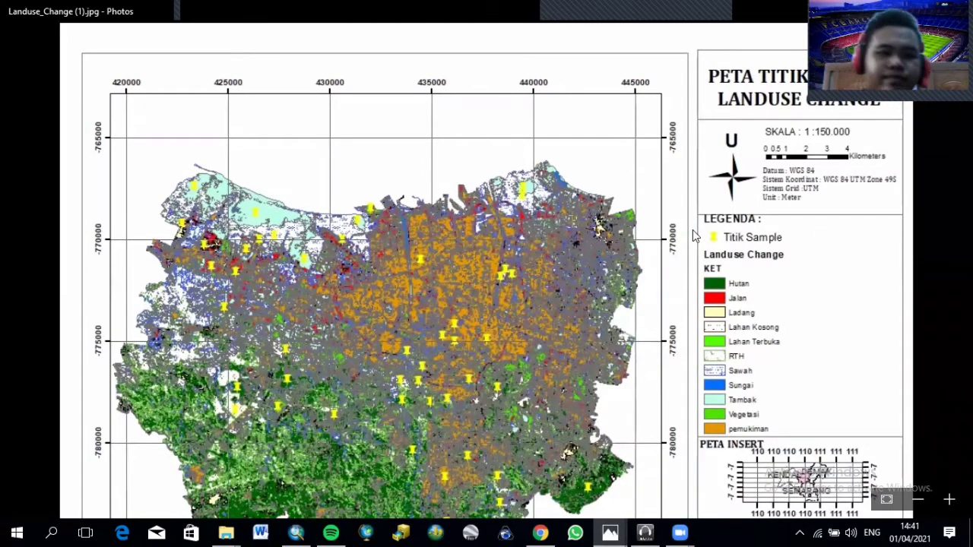
scroll(753, 302, down, 1)
scroll(752, 301, down, 2)
scroll(748, 288, up, 3)
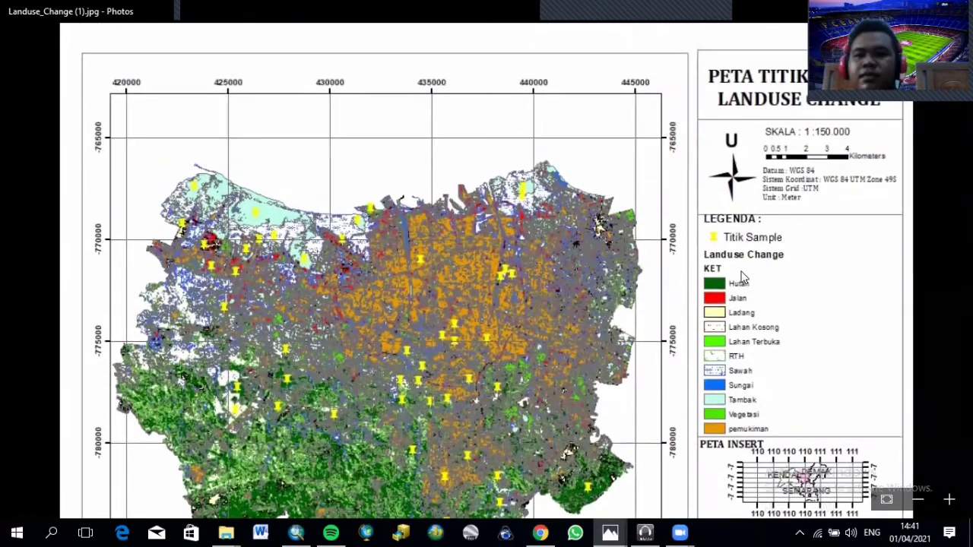
click(919, 501)
click(917, 500)
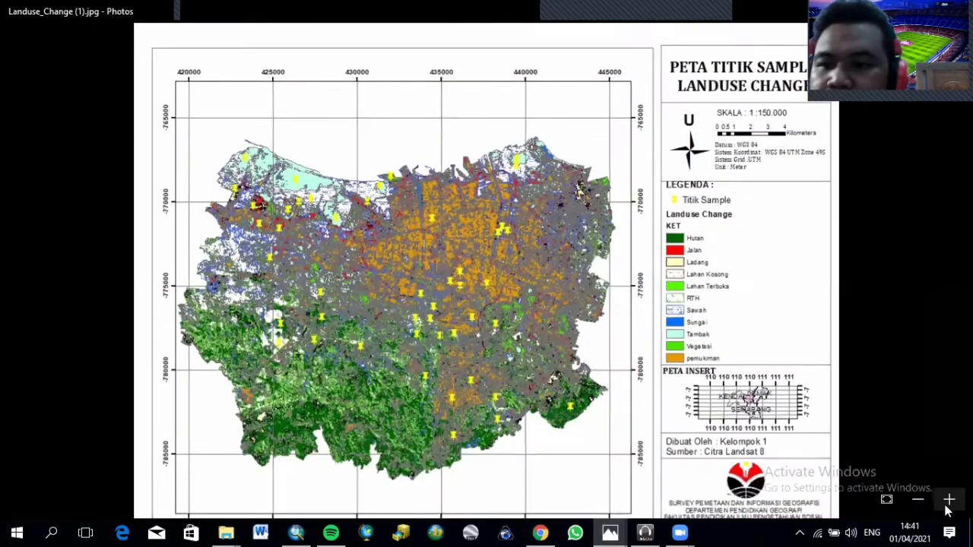
click(949, 499)
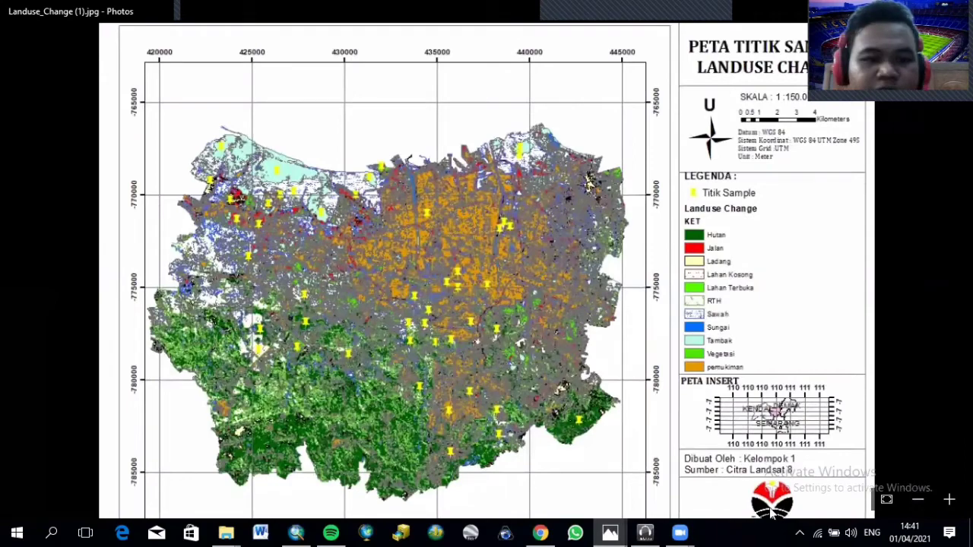
- Examine the Indonesian UTM zone map in 2.jpeg and compare it with the coordinate system details in Landuse_Change (1).jpg
mouse_move(610, 532)
click(635, 487)
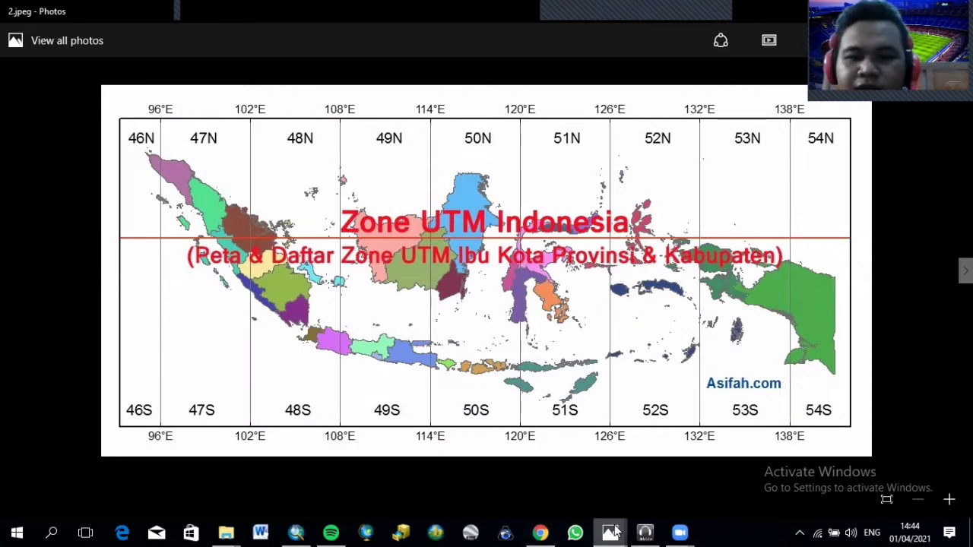
mouse_move(633, 531)
click(798, 485)
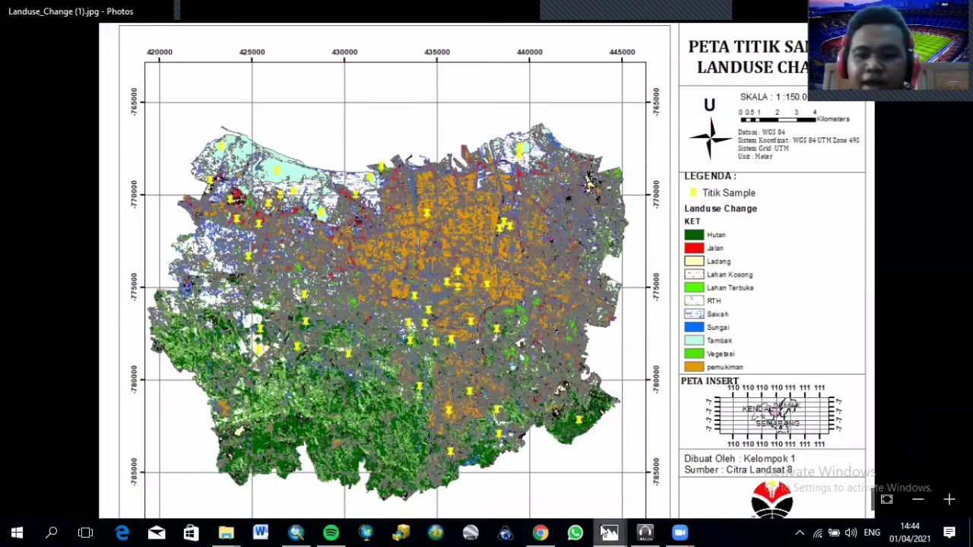
mouse_move(609, 532)
click(663, 486)
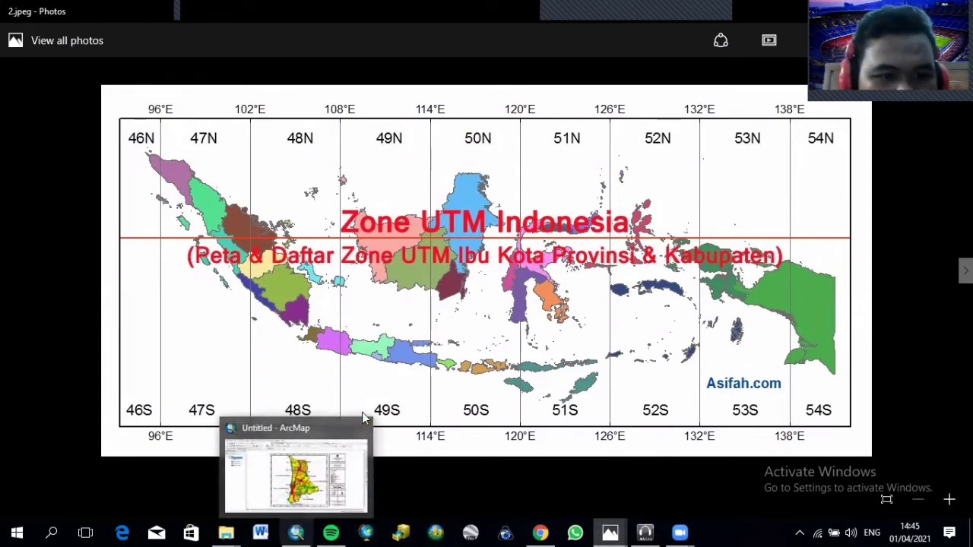
- Switch back to ArcMap and identify the location and RGB values of contoh landuse.jpg at a yellow area and a white area
click(296, 532)
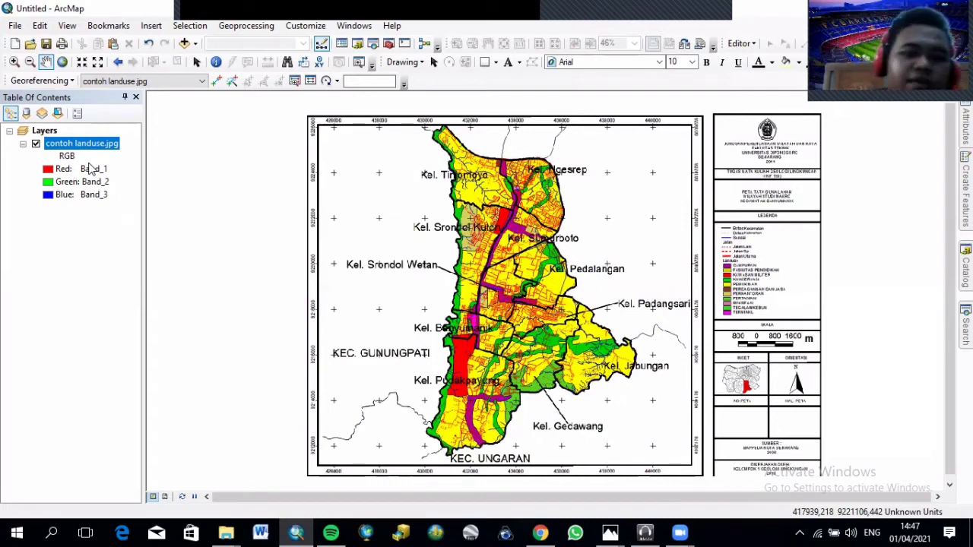
click(218, 63)
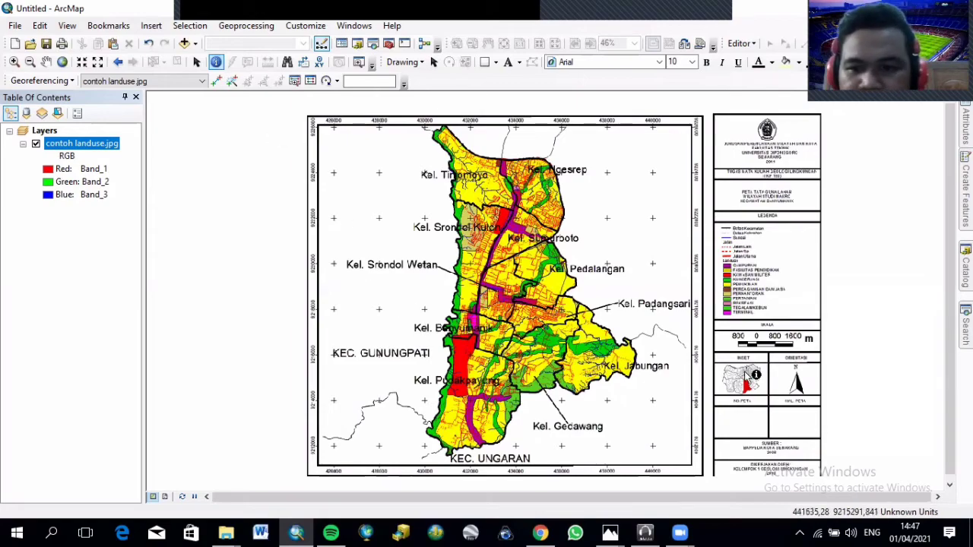
scroll(517, 391, up, 2)
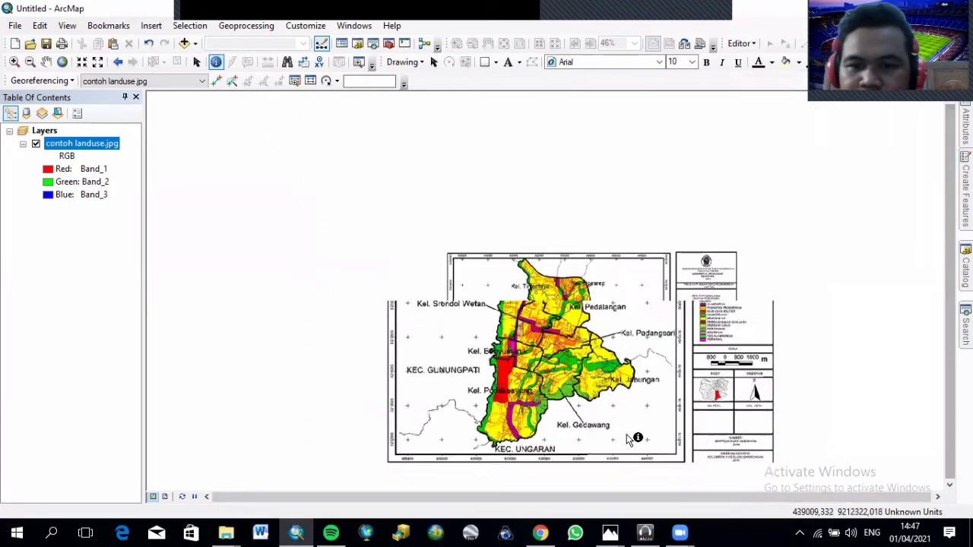
scroll(509, 390, down, 5)
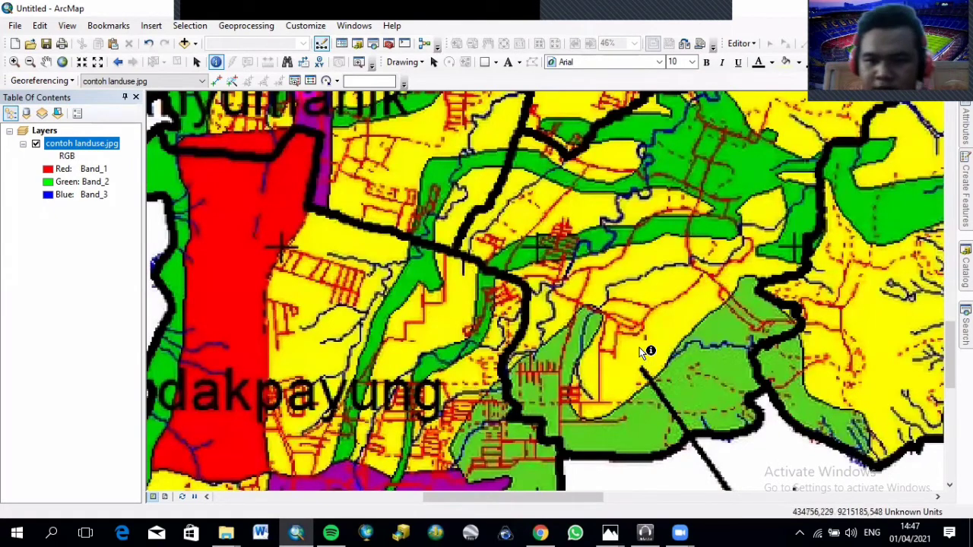
click(666, 327)
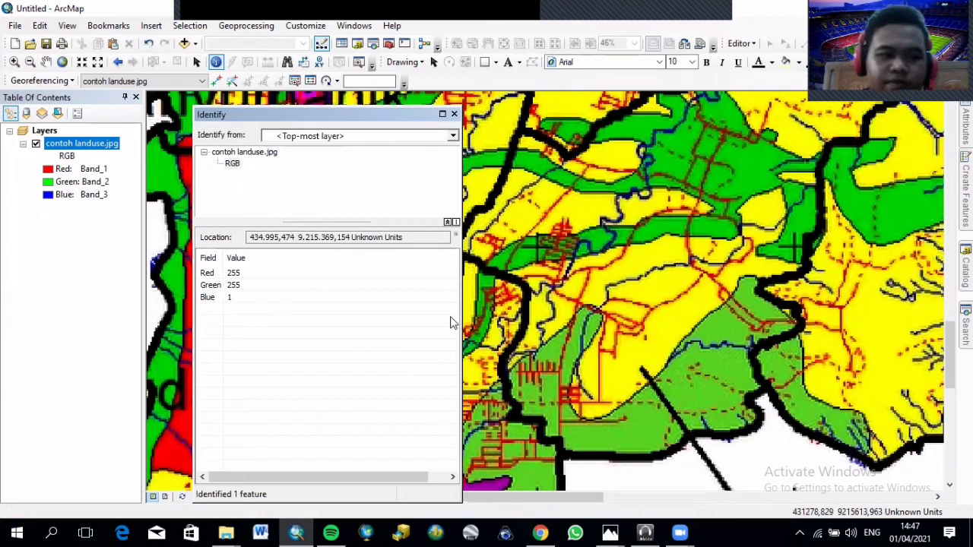
click(765, 454)
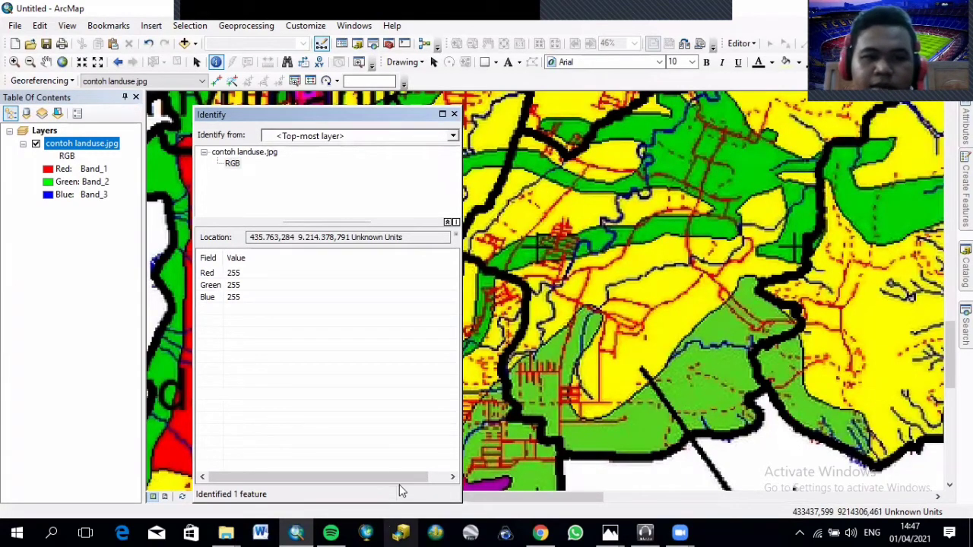
drag(348, 121, 434, 124)
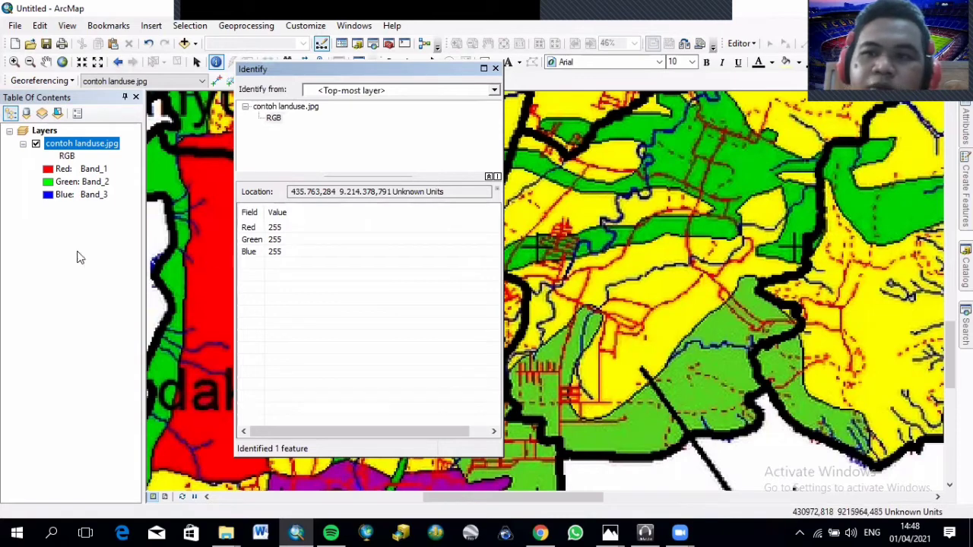
click(495, 68)
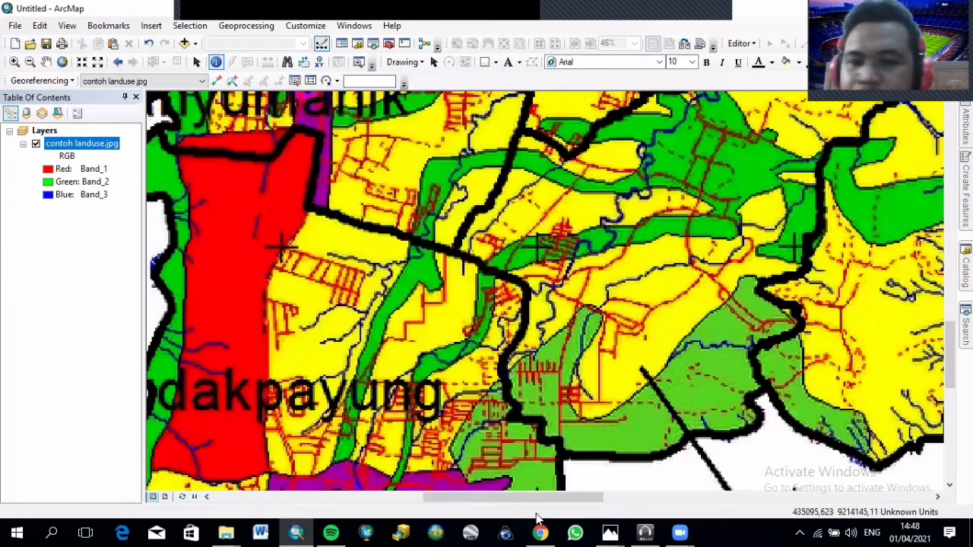
drag(486, 498, 548, 465)
scroll(445, 413, down, 2)
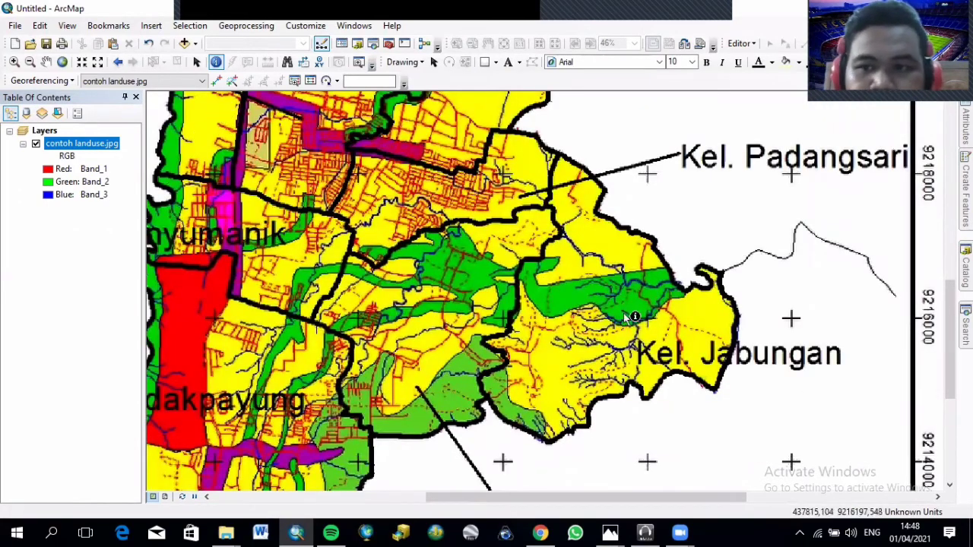
- Identify the location and RGB values of the white area just southeast of Kel. Jabungan, and close the results
scroll(608, 333, down, 1)
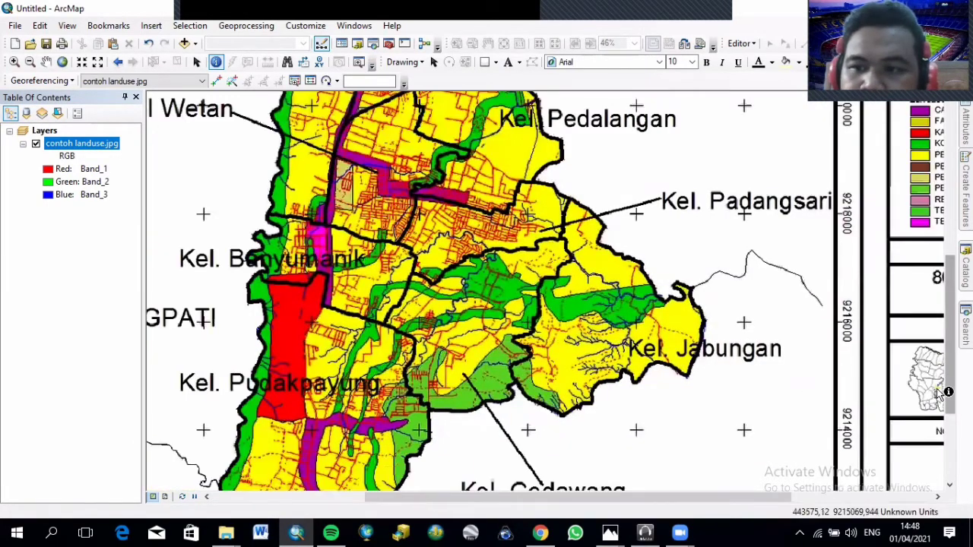
click(827, 368)
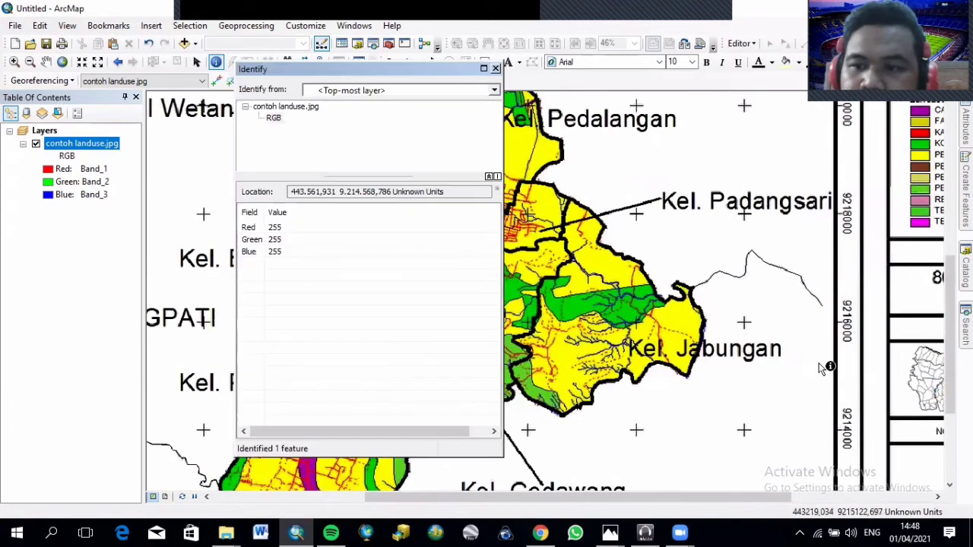
click(495, 69)
- Switch to the Select Elements tool and examine the grid crosses and edge coordinates around the map's southeast corner
scroll(670, 377, down, 1)
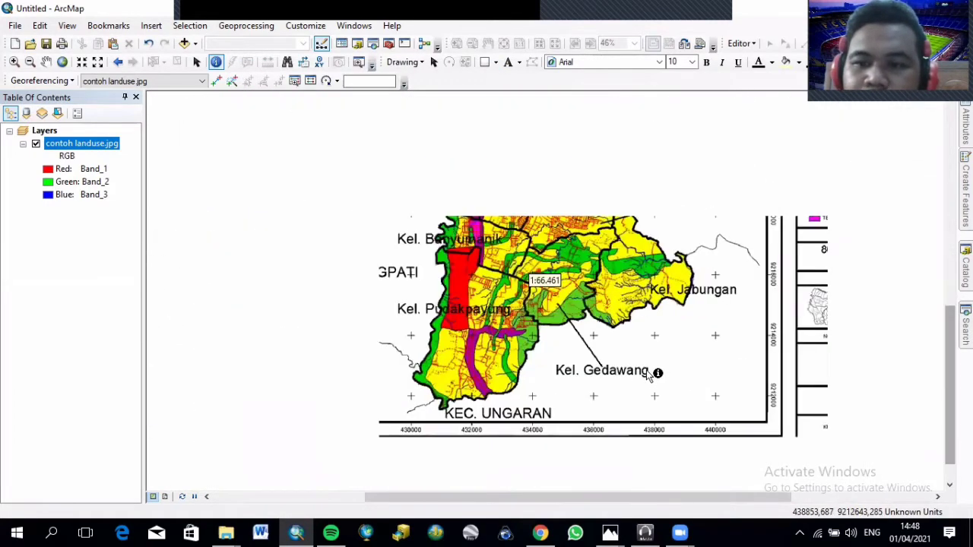
scroll(634, 358, up, 2)
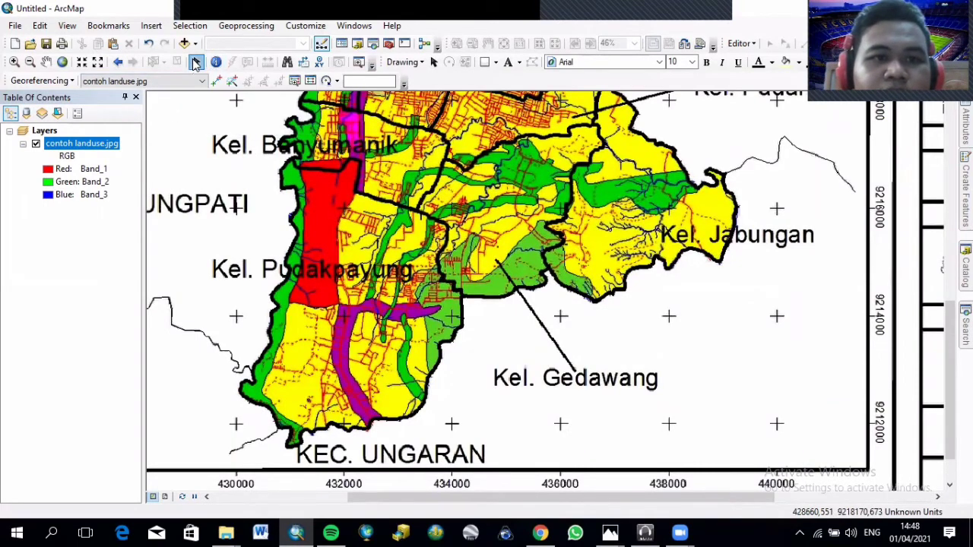
click(195, 63)
scroll(875, 444, down, 2)
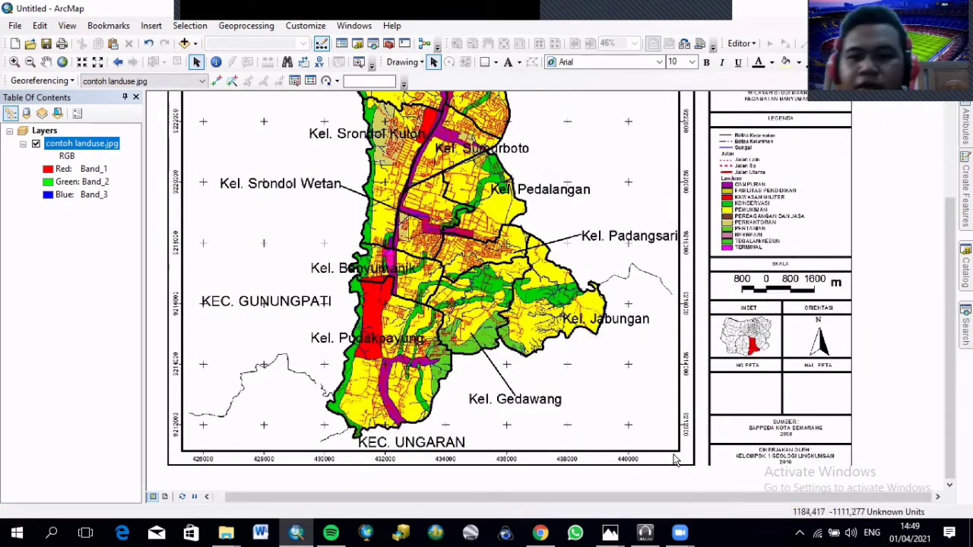
drag(748, 495, 737, 496)
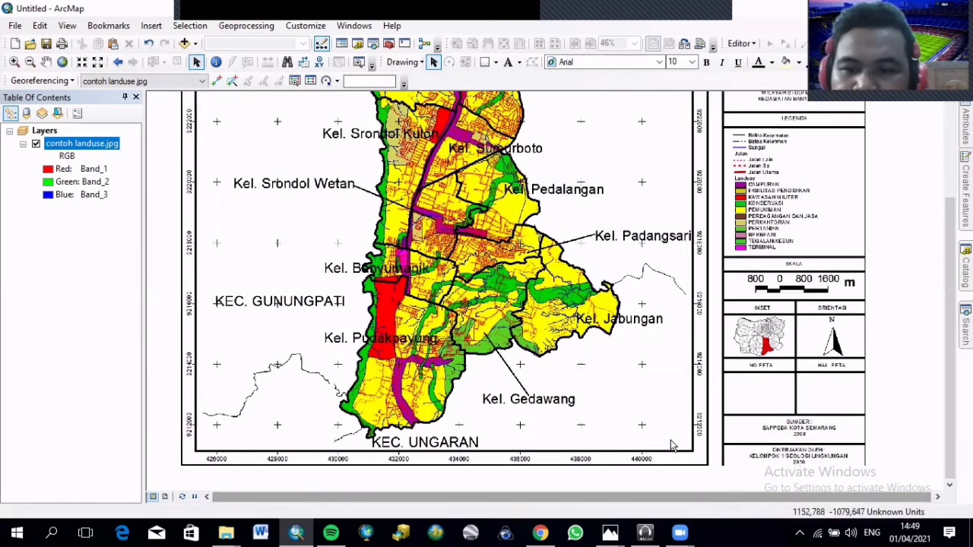
scroll(649, 435, up, 1)
scroll(638, 424, up, 1)
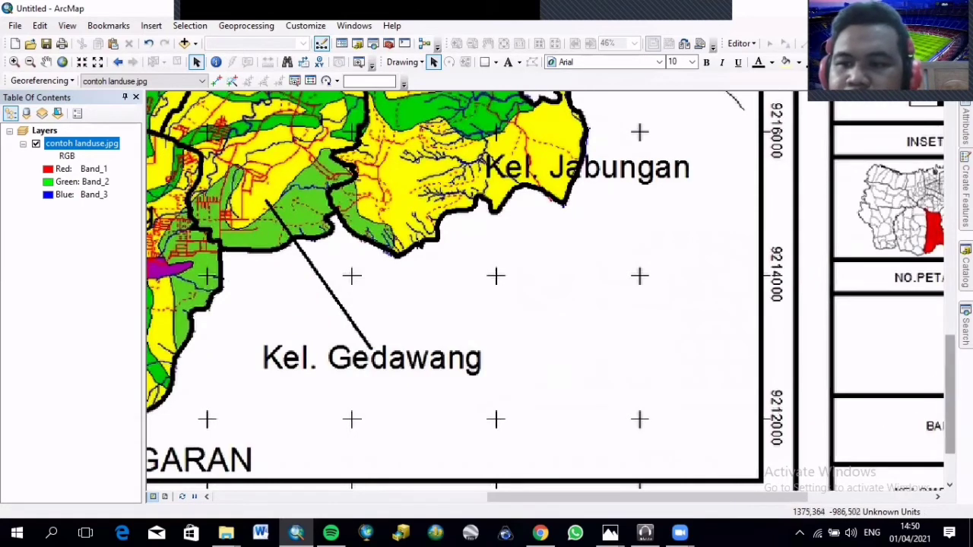
drag(949, 390, 949, 415)
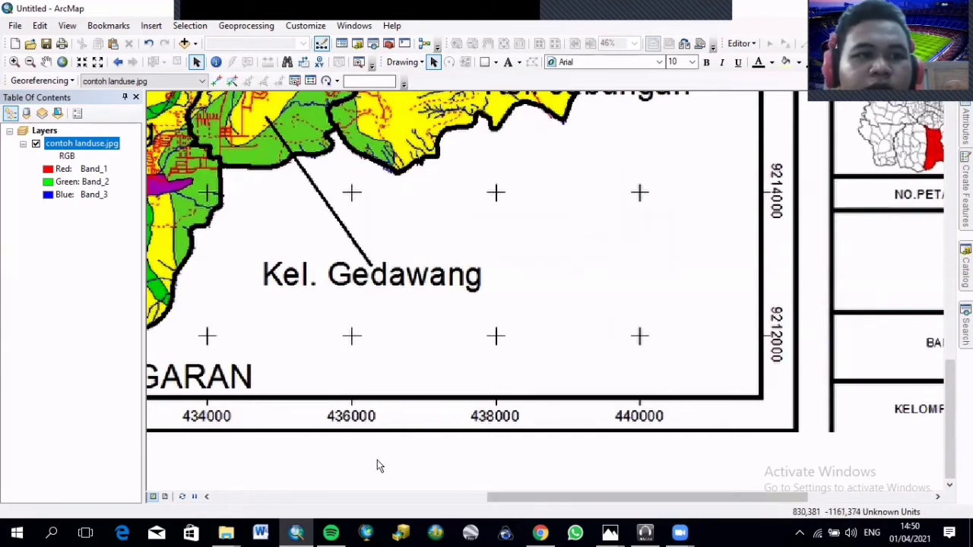
- Turn off Auto Adjust and add the first control point on the southeast grid cross with X 440000 and Y 9212000
click(50, 83)
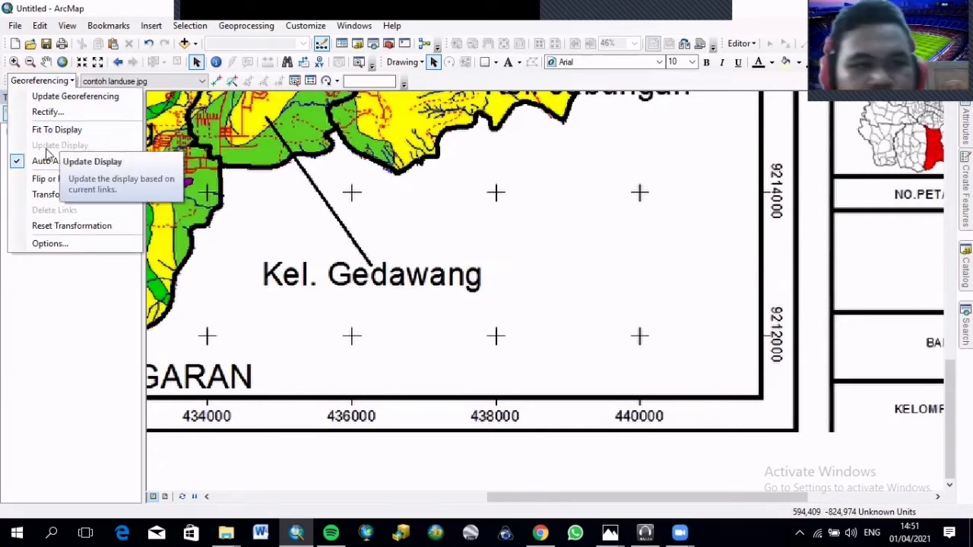
click(192, 226)
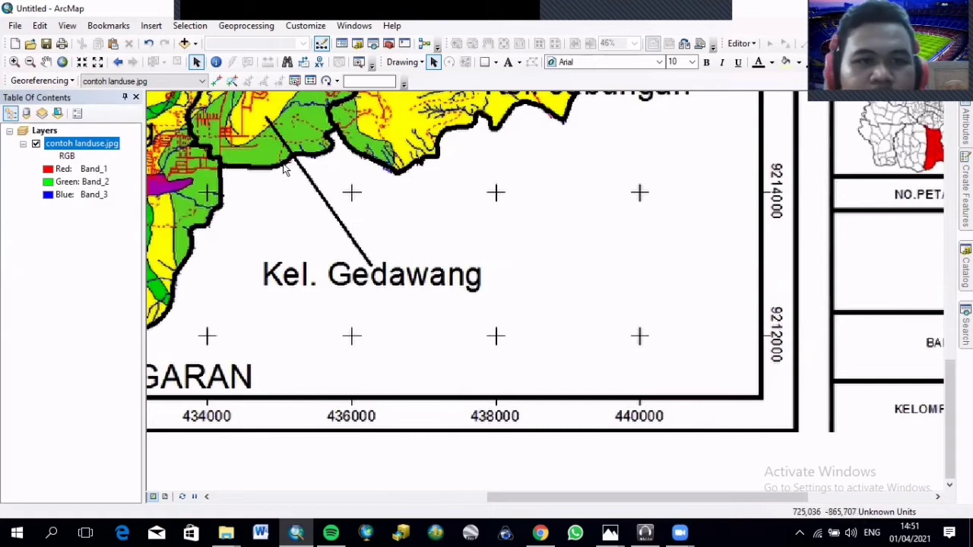
click(217, 81)
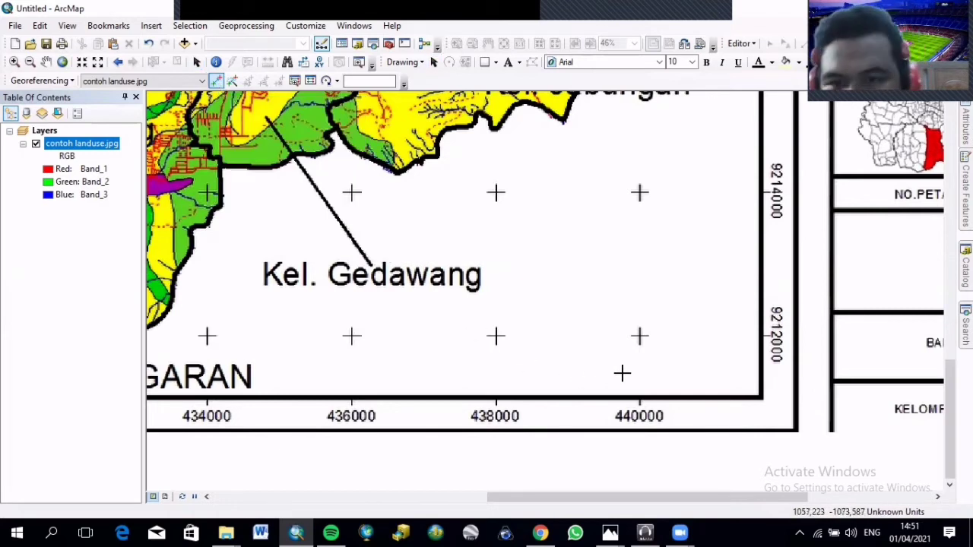
click(639, 336)
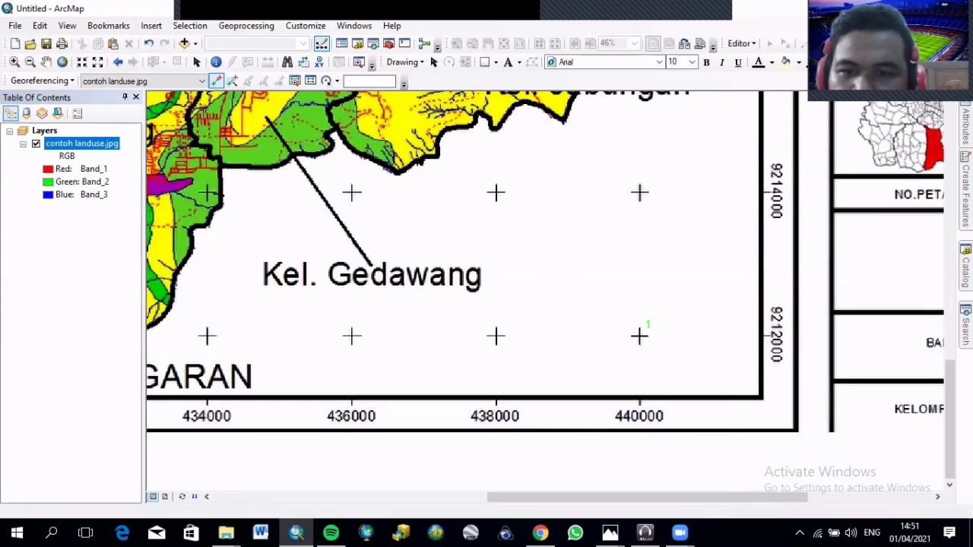
right_click(640, 336)
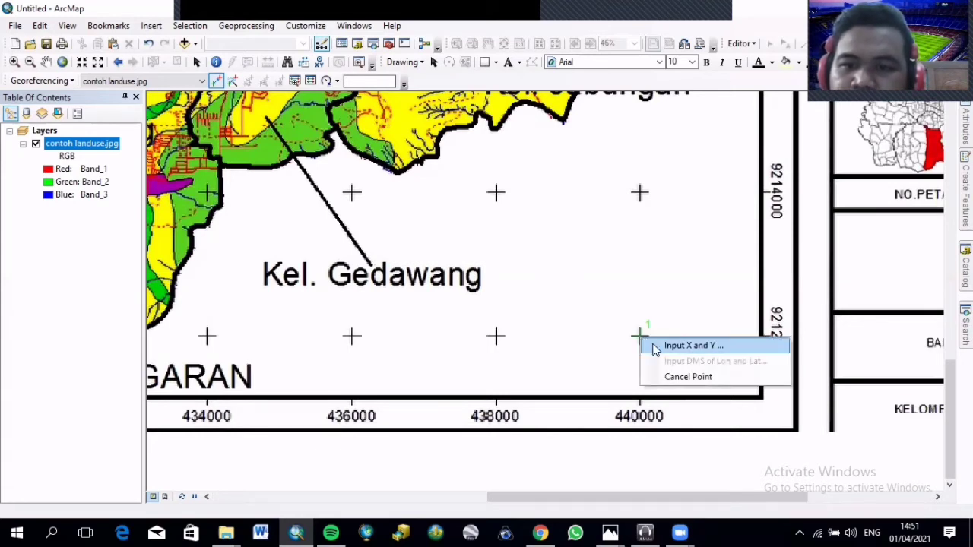
click(688, 346)
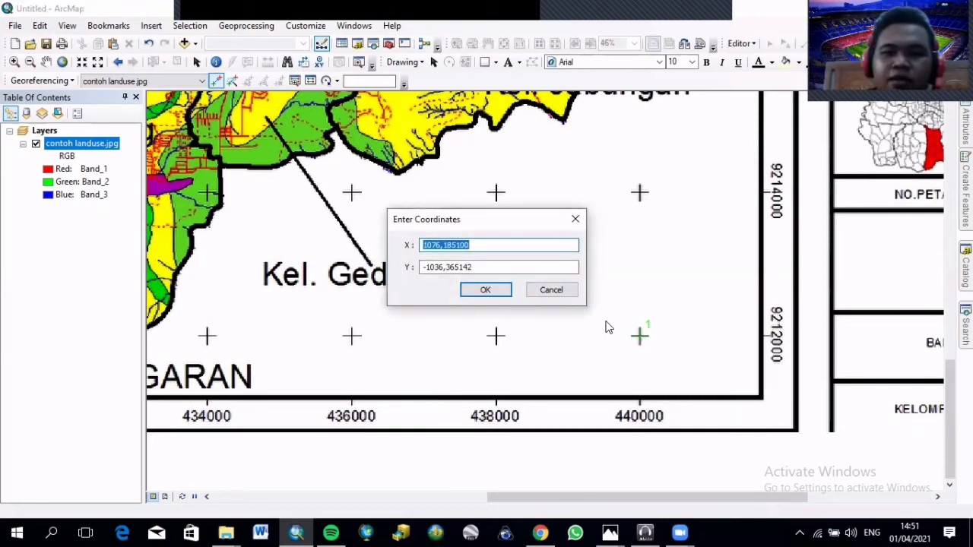
key(BackSpace)
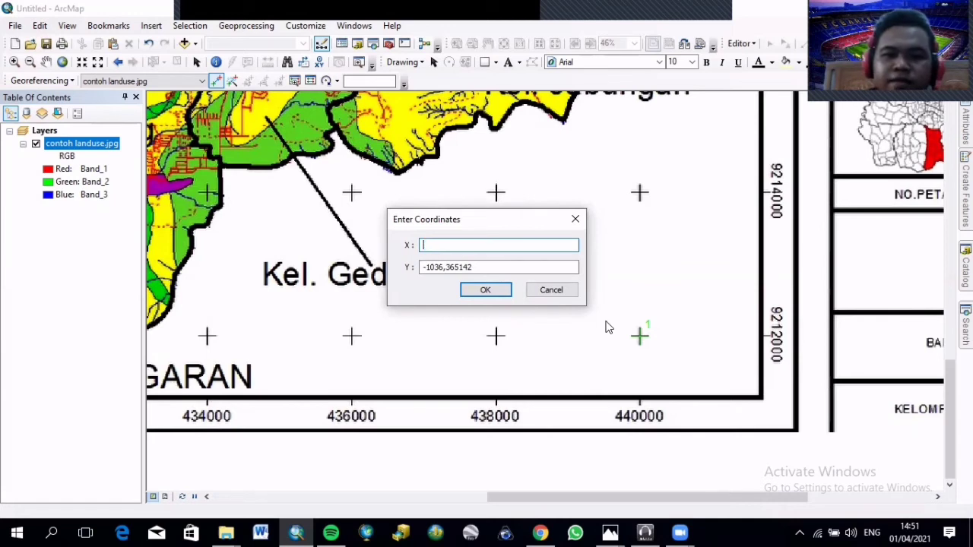
text(440000)
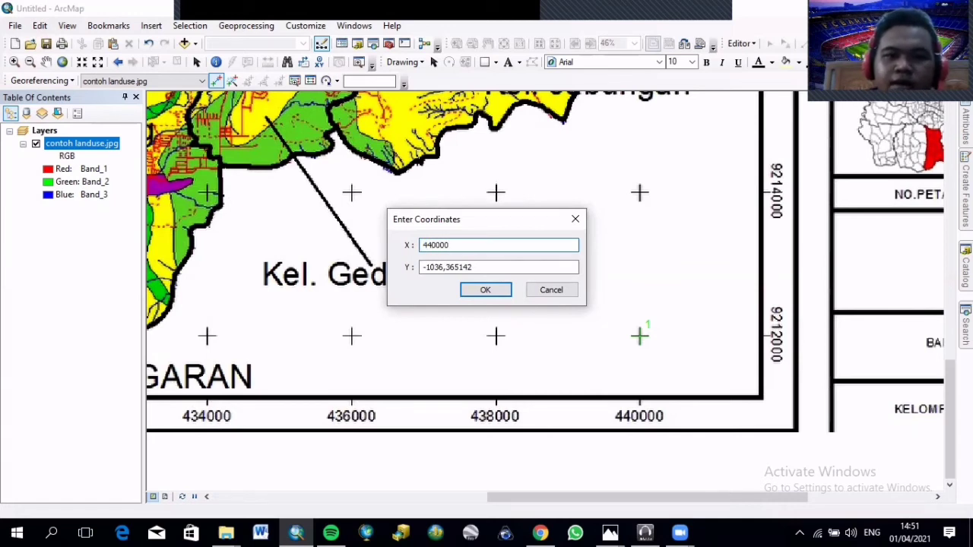
drag(499, 266, 408, 281)
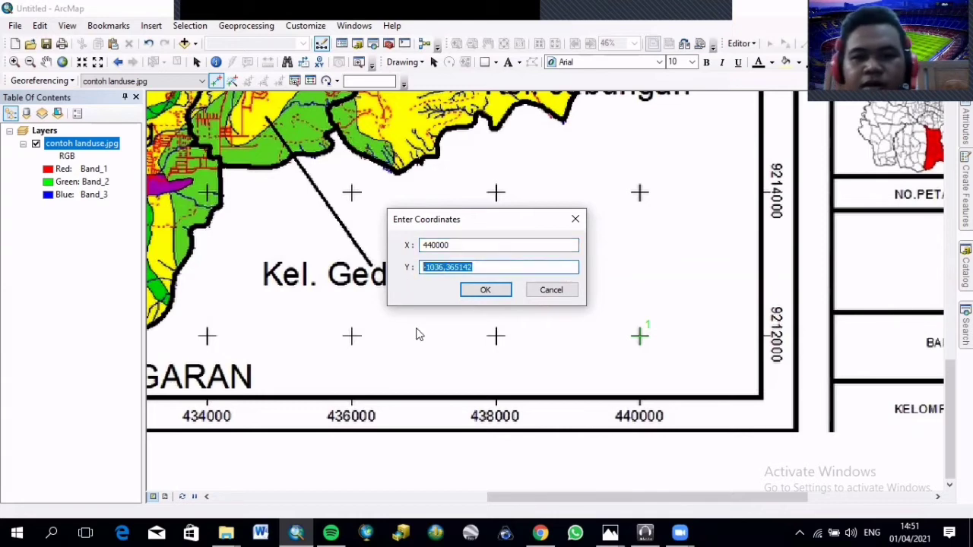
text(9212000)
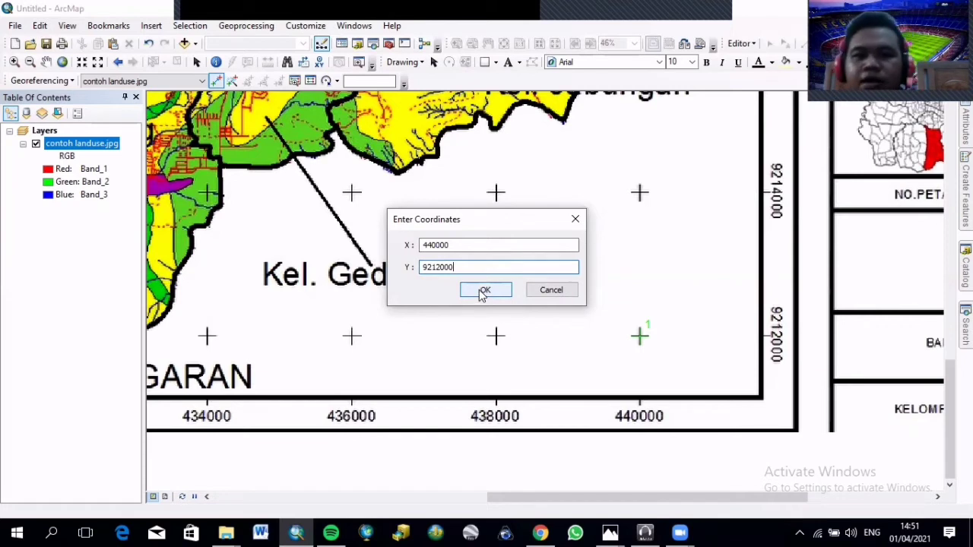
click(482, 293)
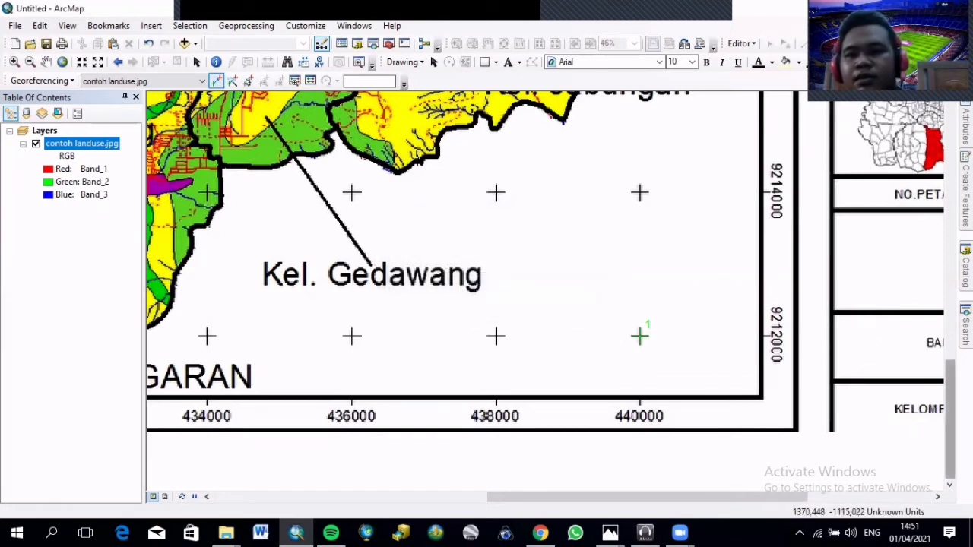
- Update the georeferencing and add the second control point on the northeast grid cross with X 440000 and Y 9224000
click(49, 83)
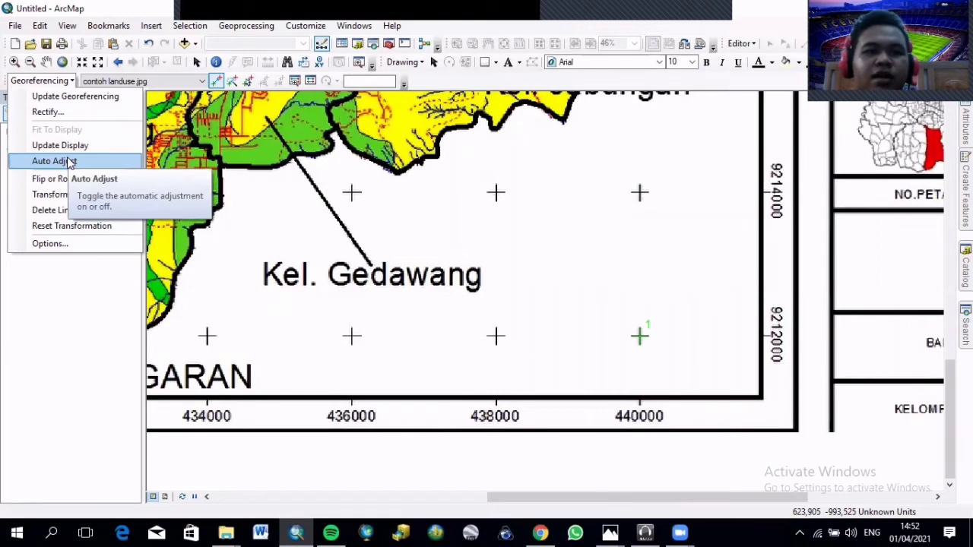
click(72, 96)
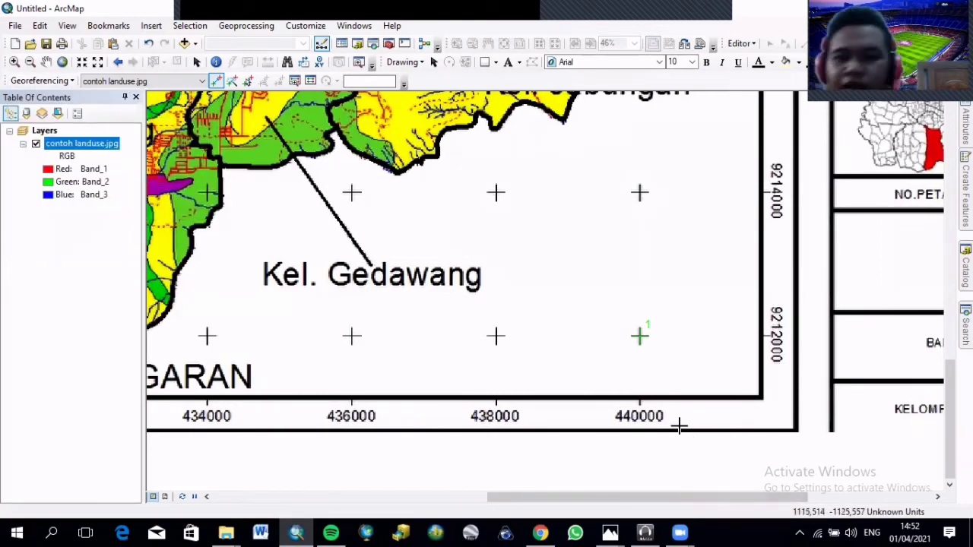
drag(949, 418, 948, 161)
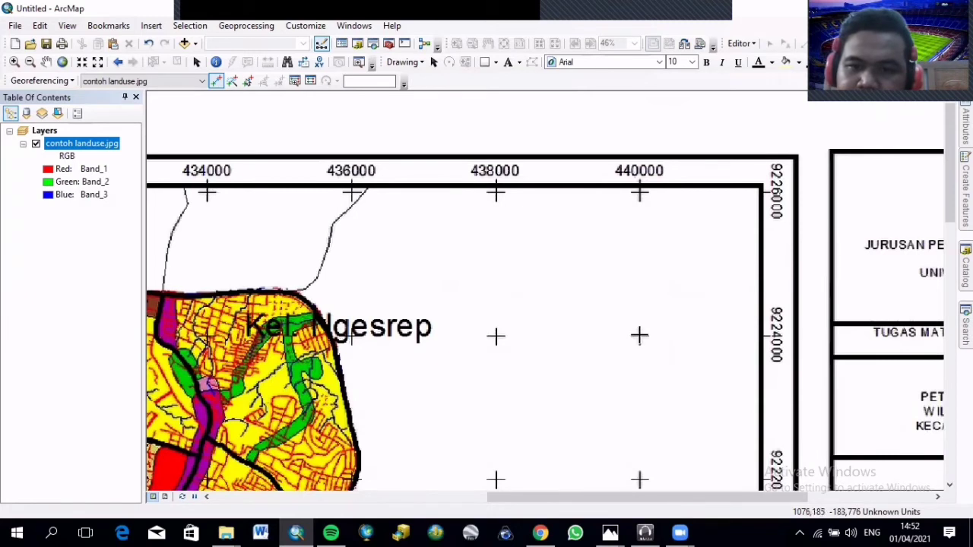
click(639, 335)
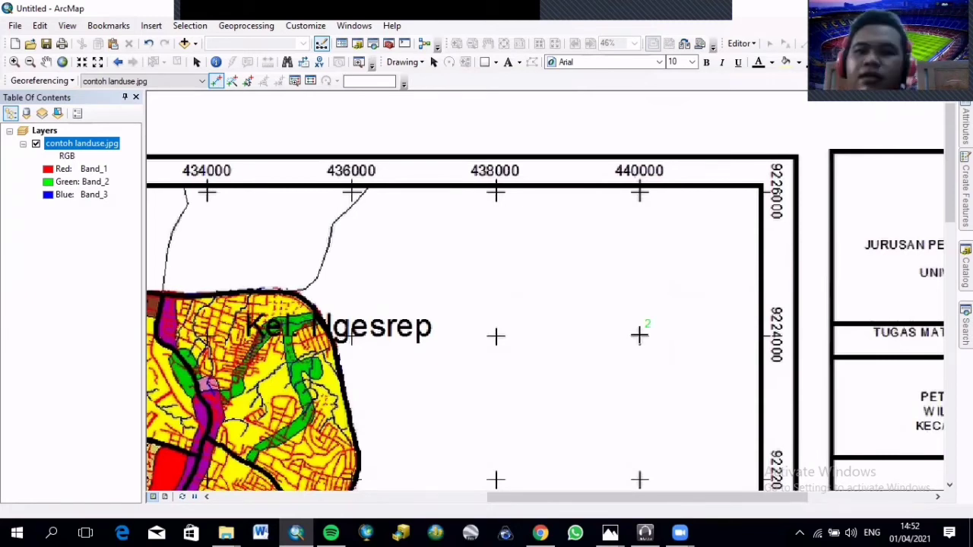
right_click(639, 335)
click(662, 346)
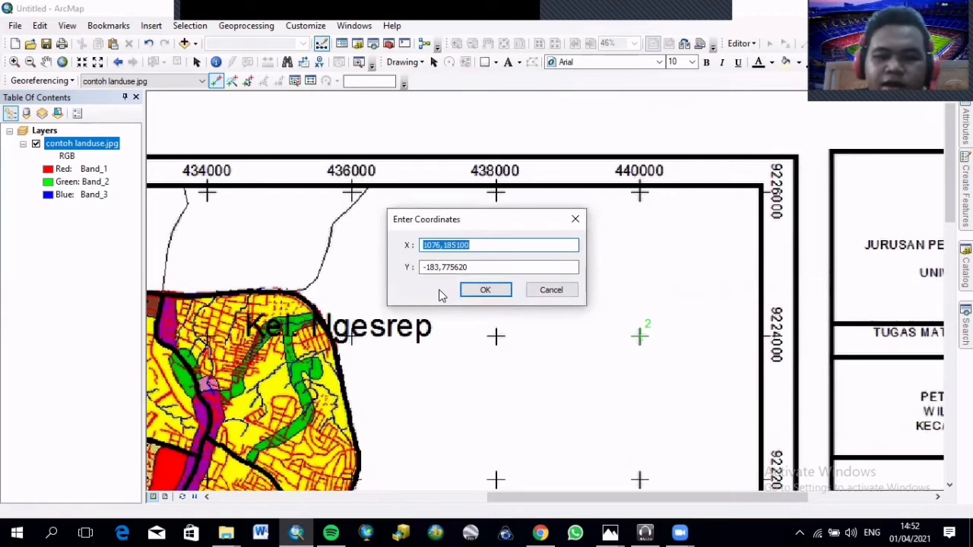
text(440000)
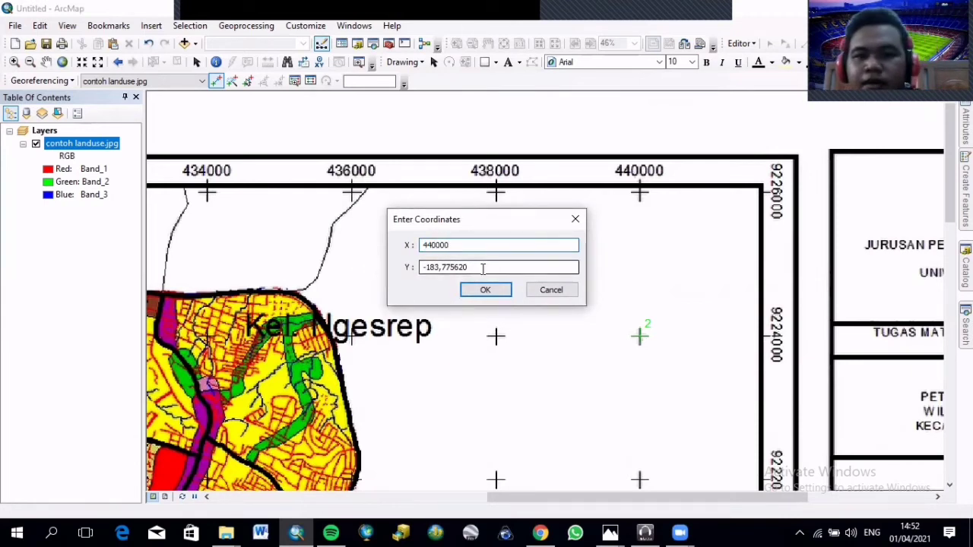
drag(482, 267, 335, 275)
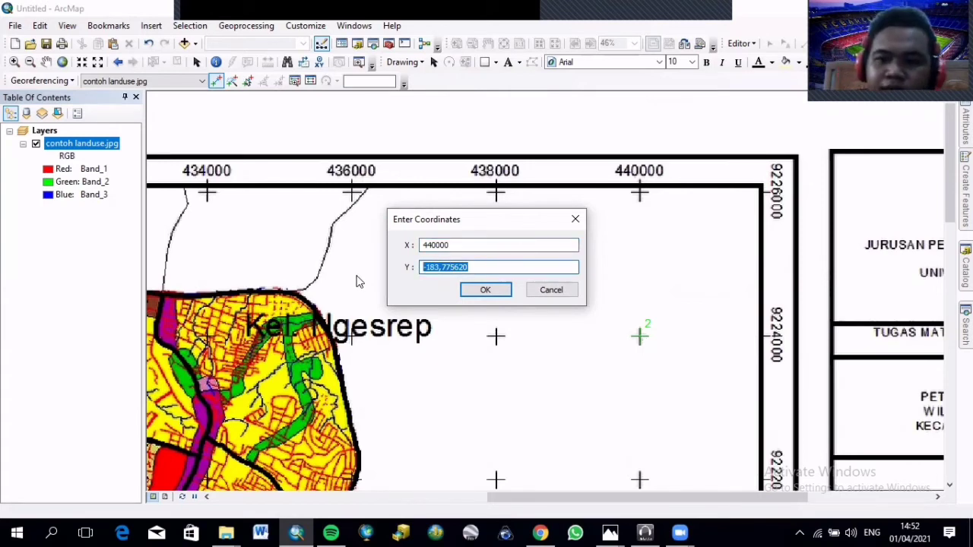
text(9224000)
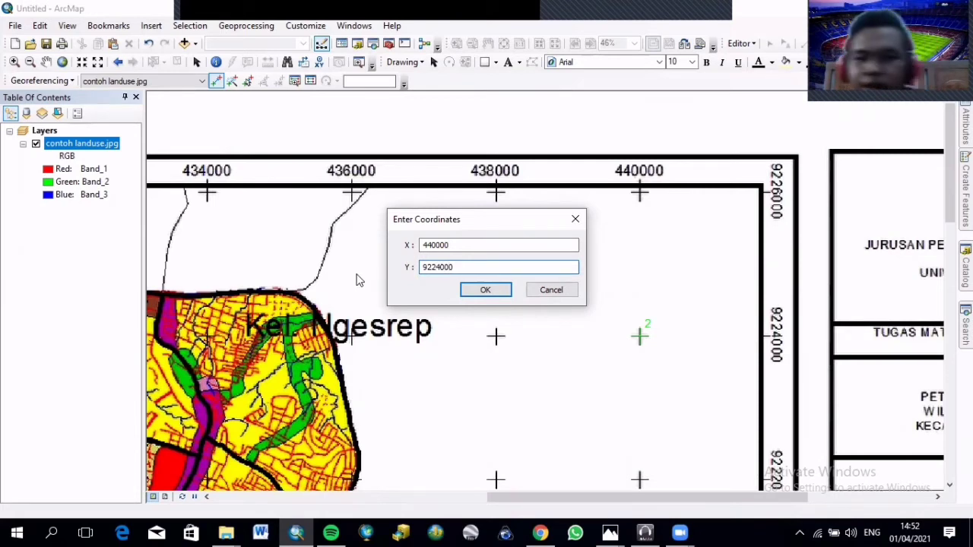
click(467, 290)
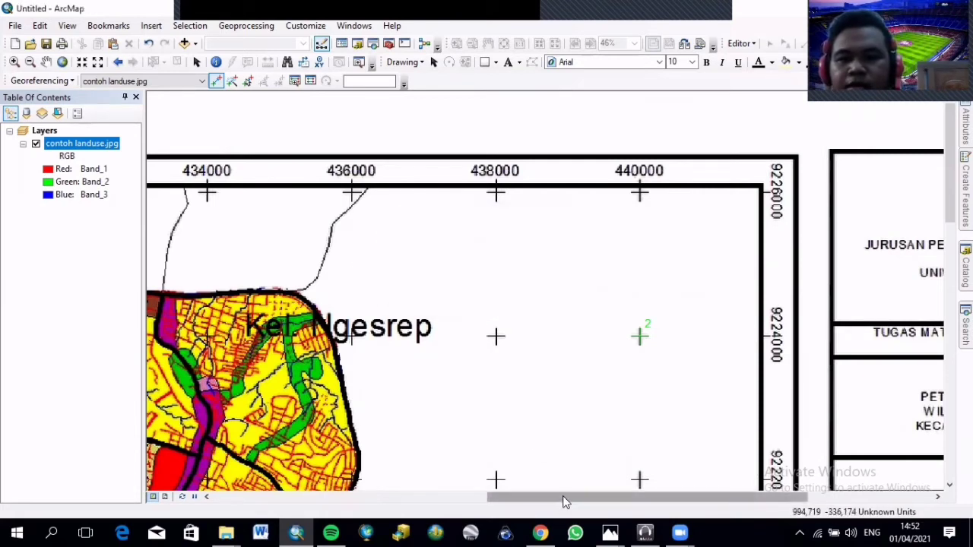
- Add the third control point on the northwest grid cross with X 426000 and Y 9224000
drag(562, 496, 307, 497)
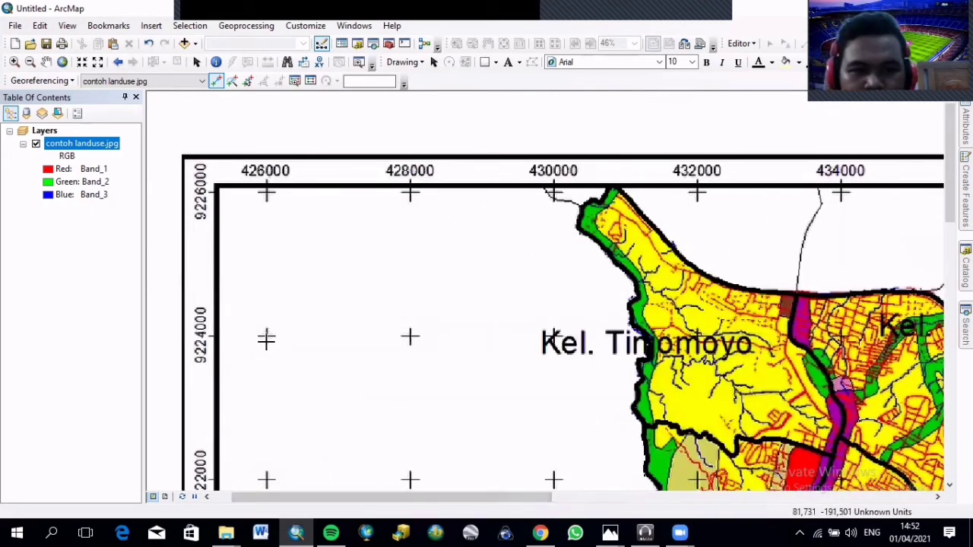
click(266, 335)
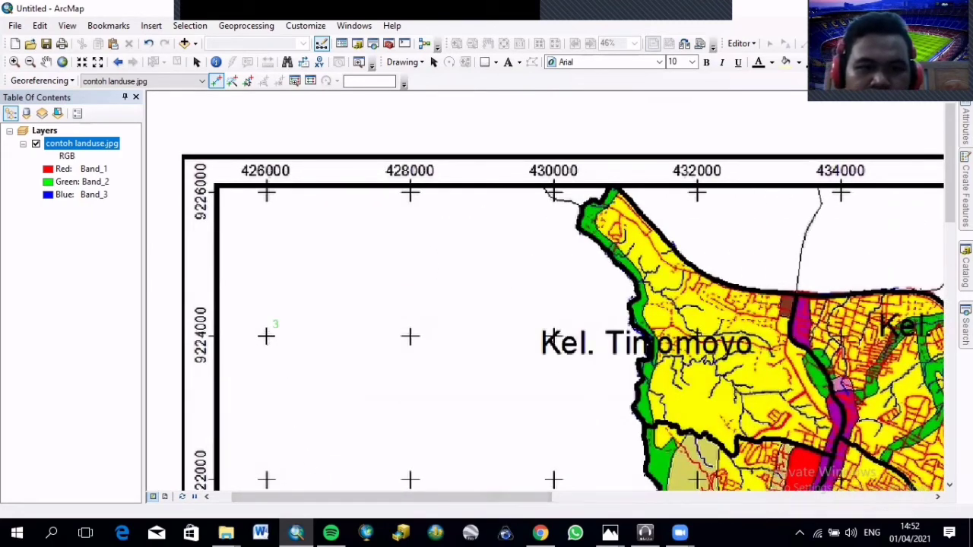
right_click(267, 337)
click(291, 343)
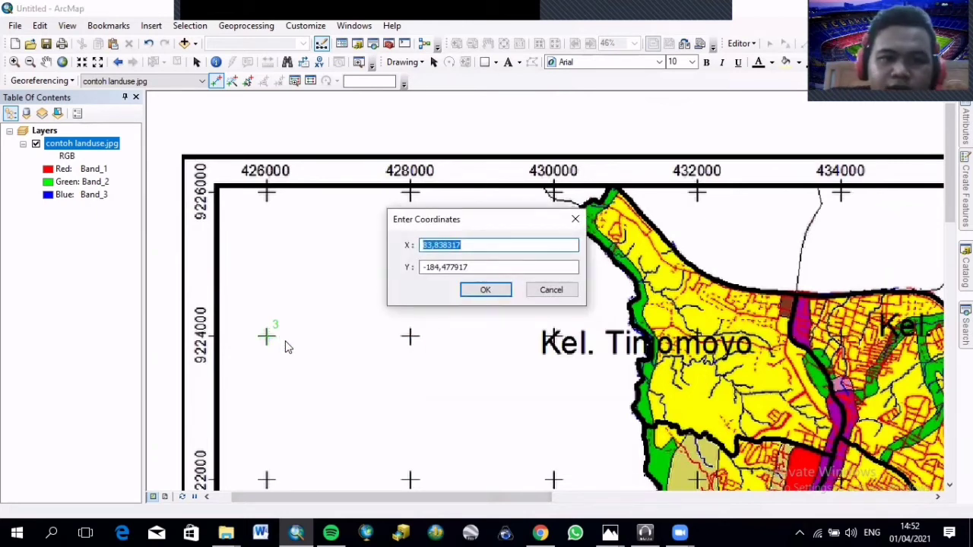
text(426000)
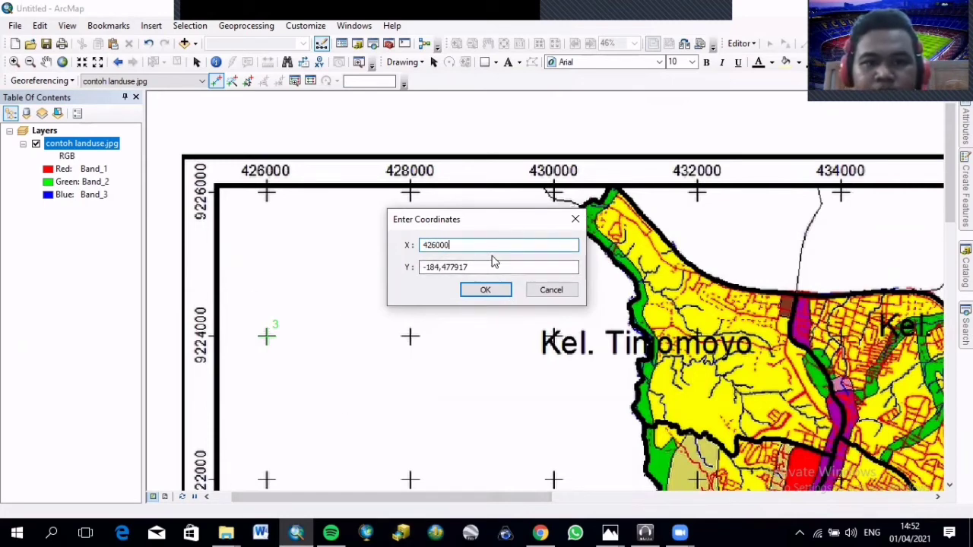
click(459, 267)
double_click(459, 267)
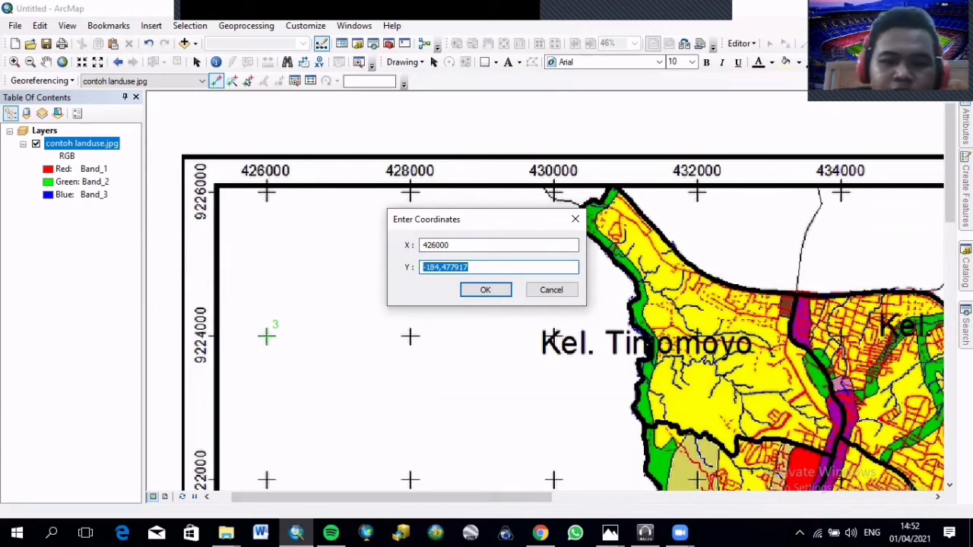
text(9224000)
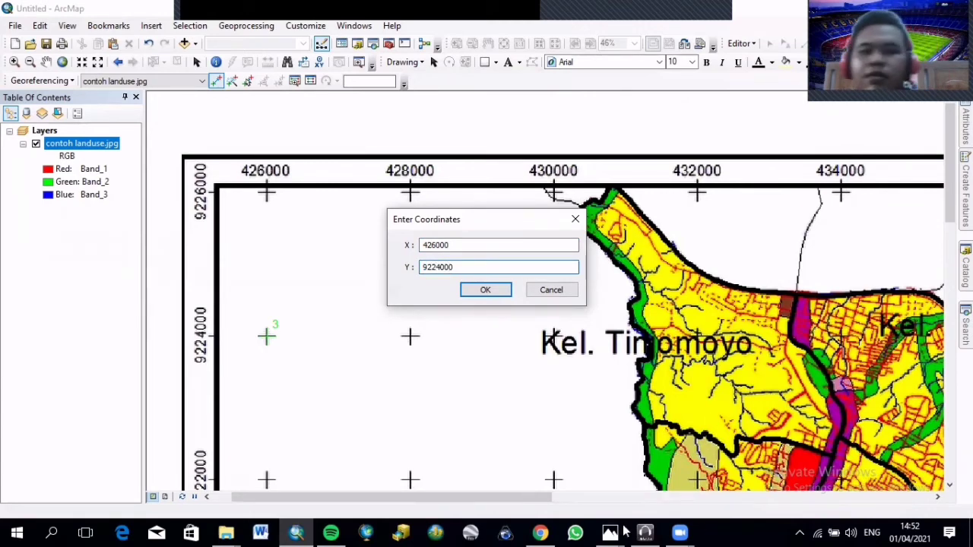
click(499, 290)
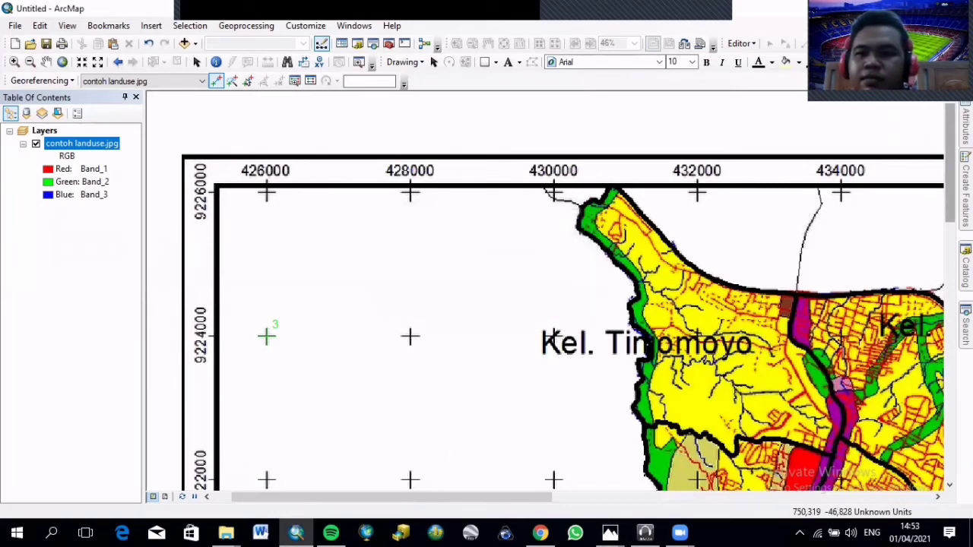
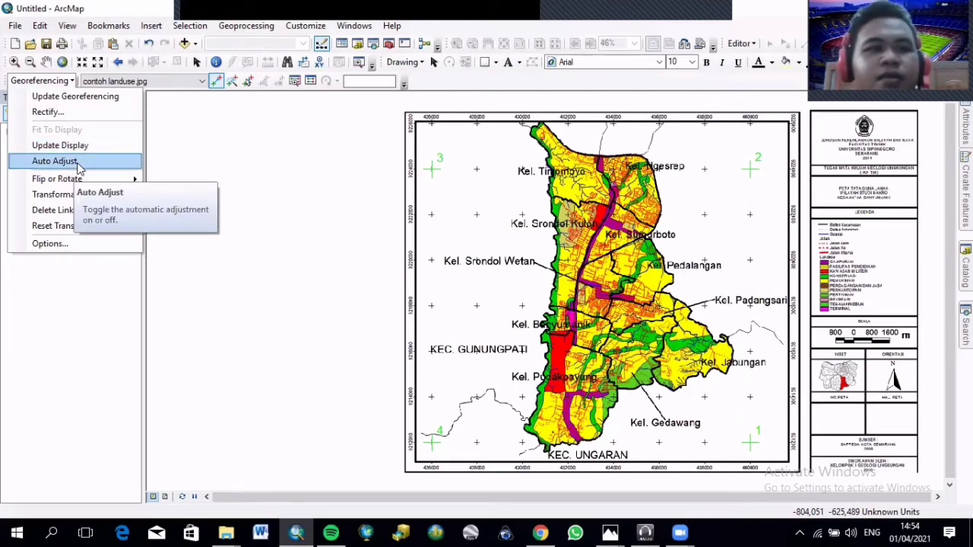
- Turn on Auto Adjust to fit the map to its control points and zoom to the contoh landuse.jpg layer
click(54, 161)
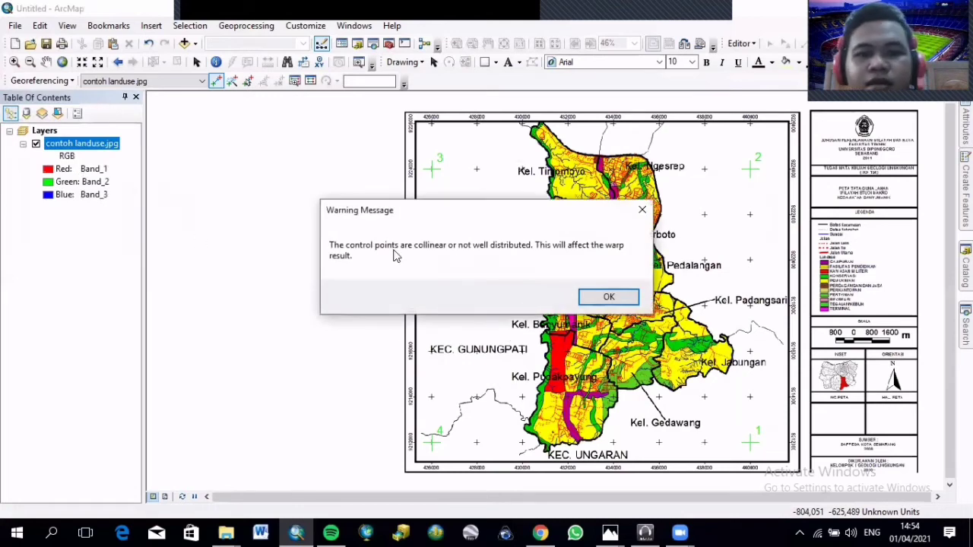
click(611, 296)
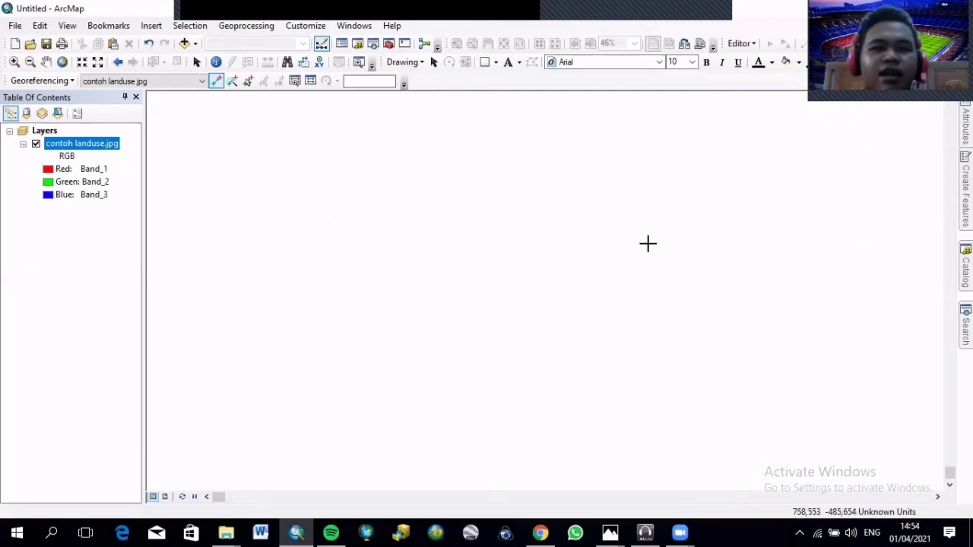
right_click(88, 150)
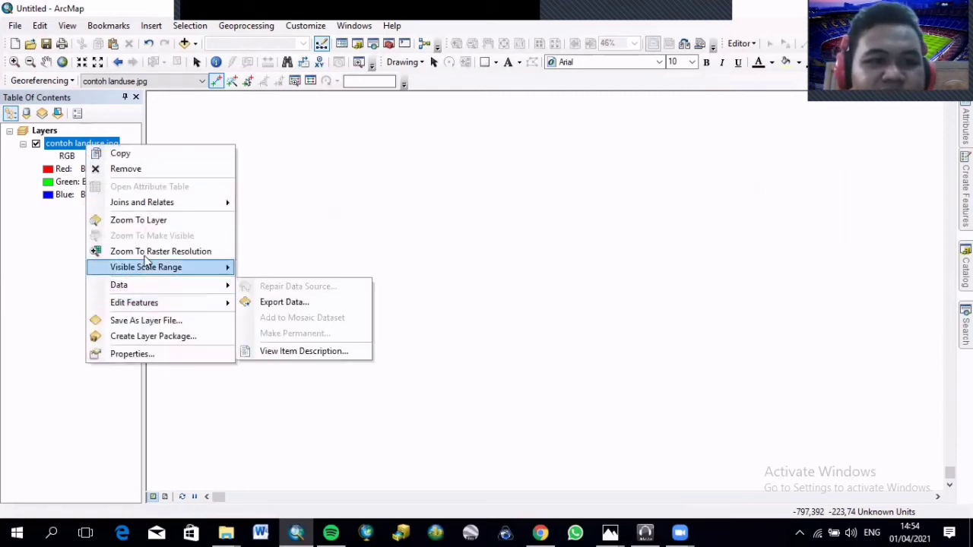
click(174, 220)
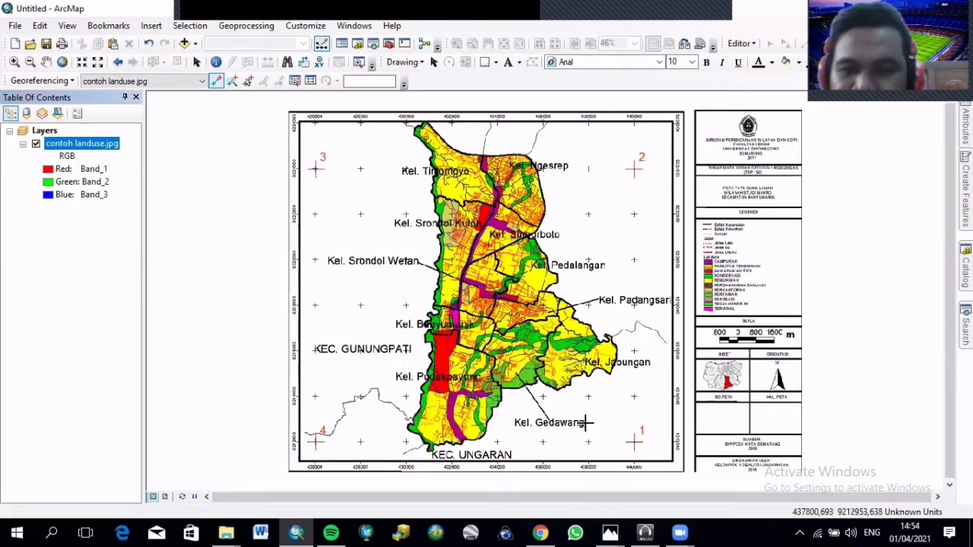
- Review the control points' source and map coordinates, residuals and total RMS error in the link table, then close it
scroll(595, 441, down, 2)
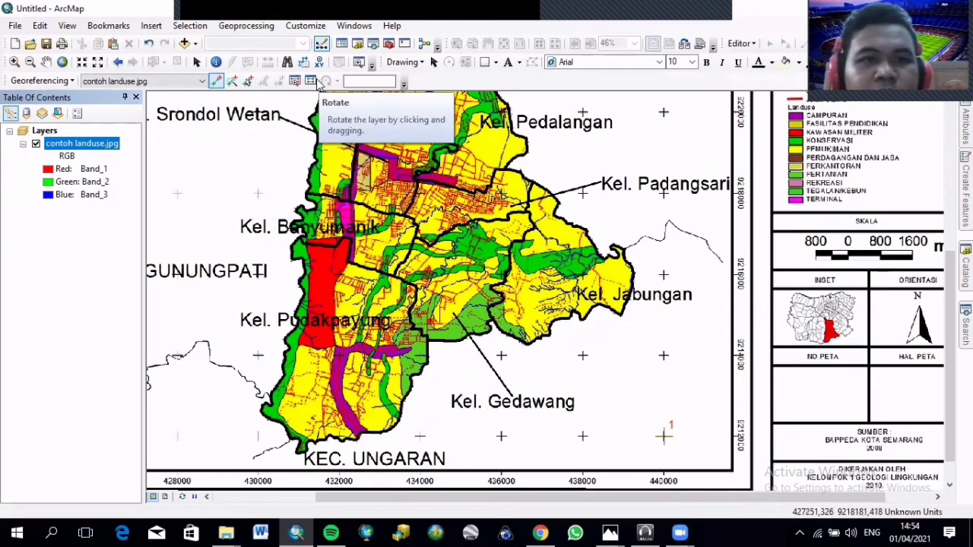
click(216, 80)
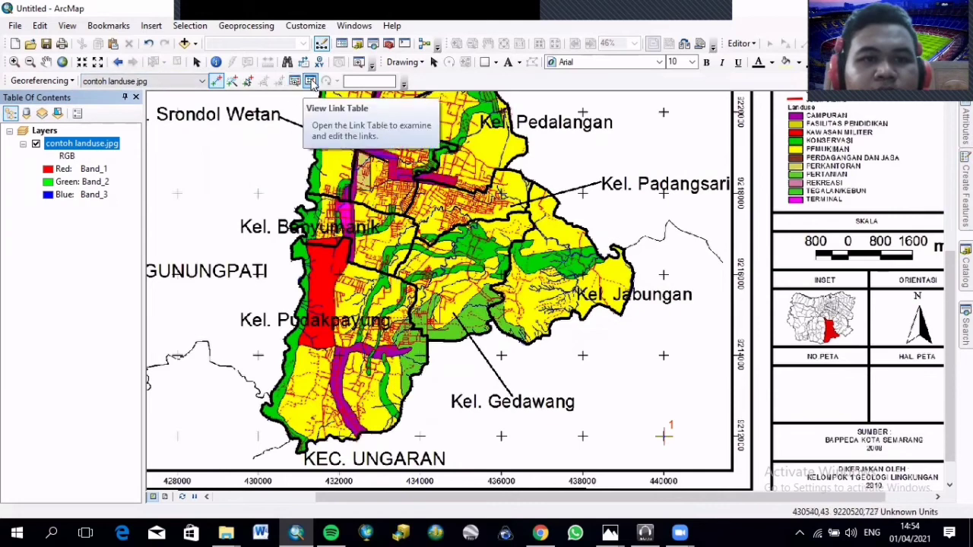
click(310, 80)
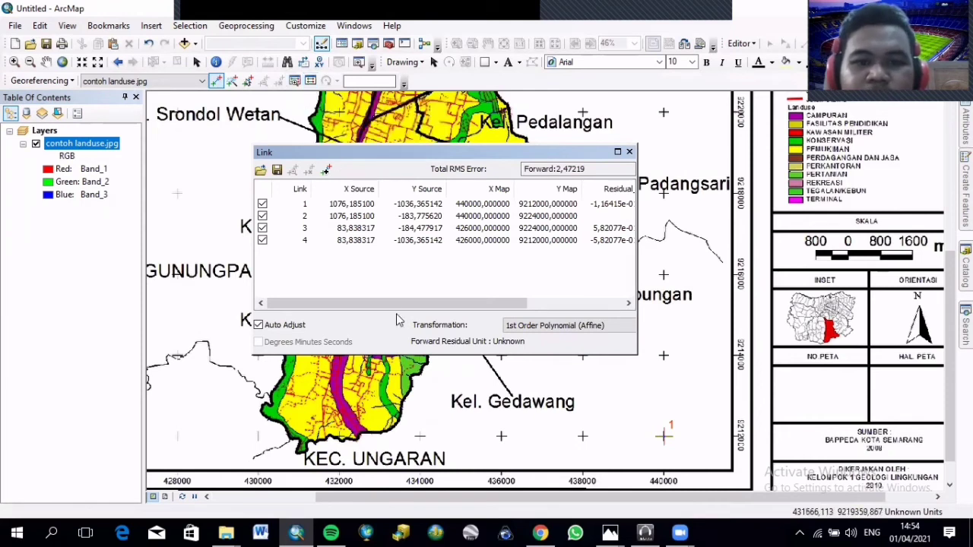
drag(384, 303, 373, 302)
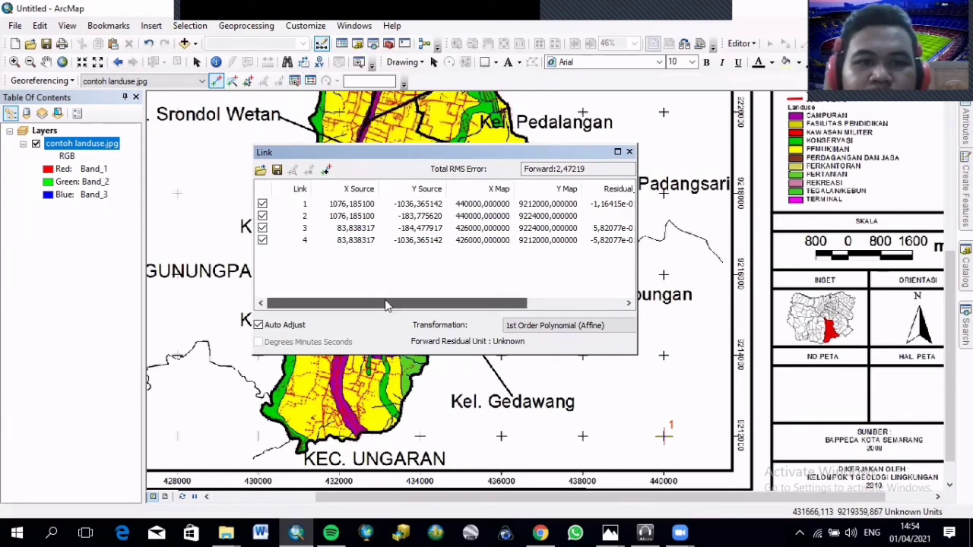
drag(398, 301, 486, 303)
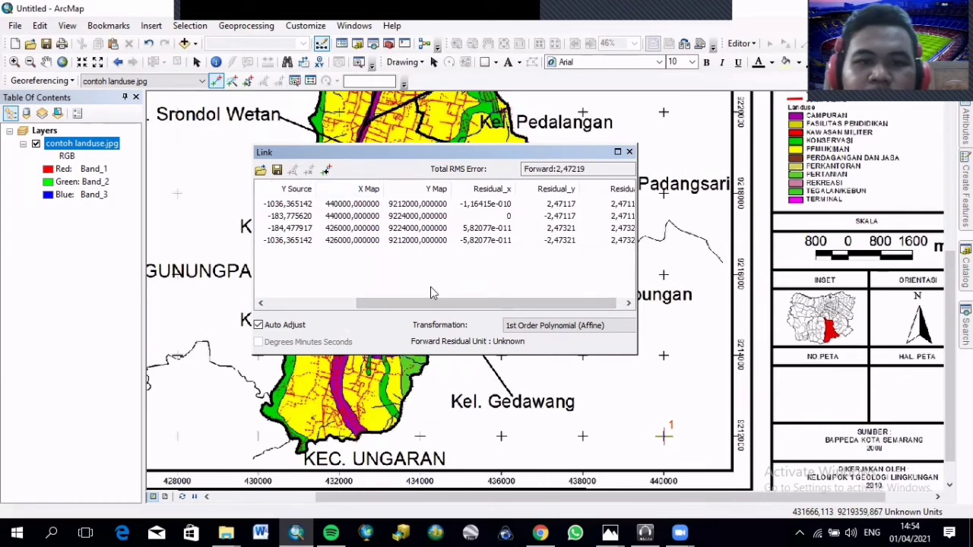
drag(405, 303, 440, 304)
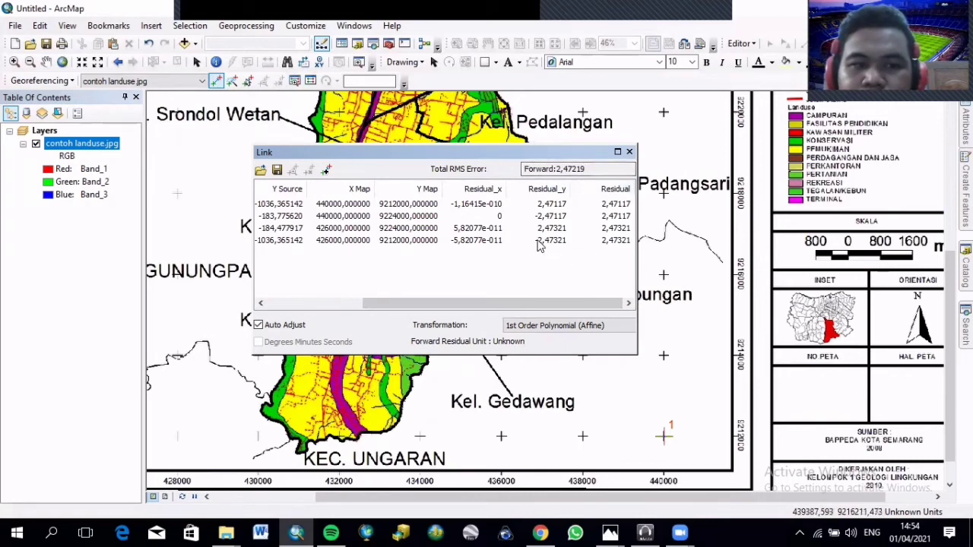
drag(476, 164, 319, 156)
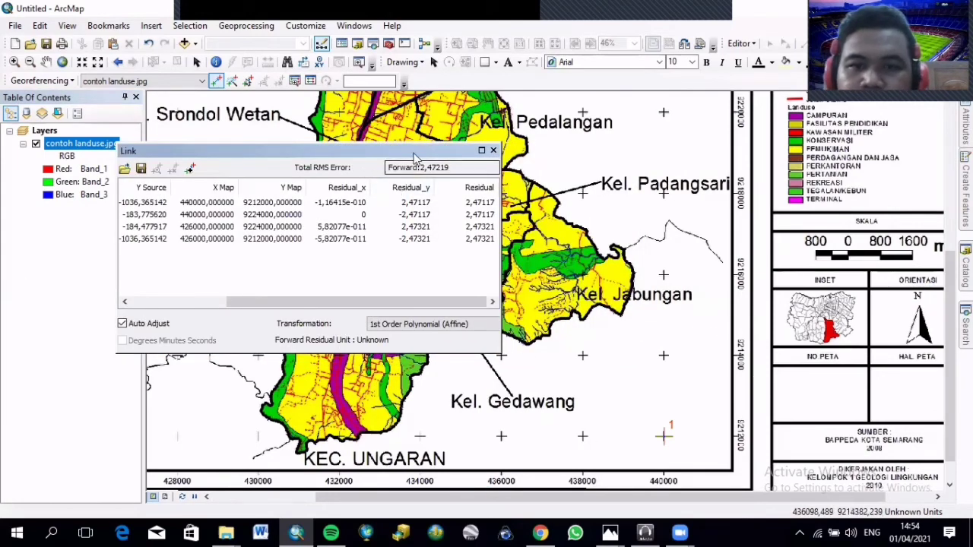
click(494, 151)
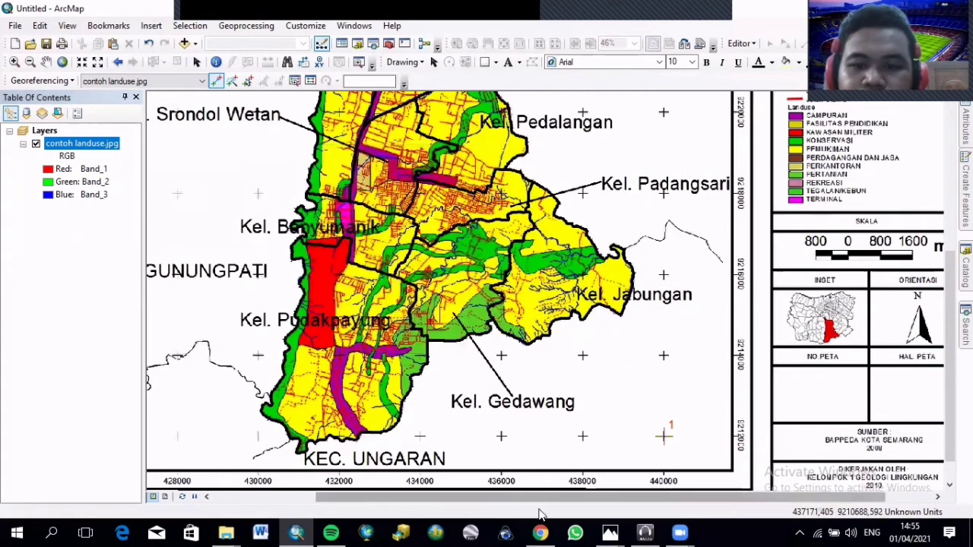
- Examine the adjusted map around its southern and northeastern control points, then check the available georeferencing commands
drag(539, 497, 437, 497)
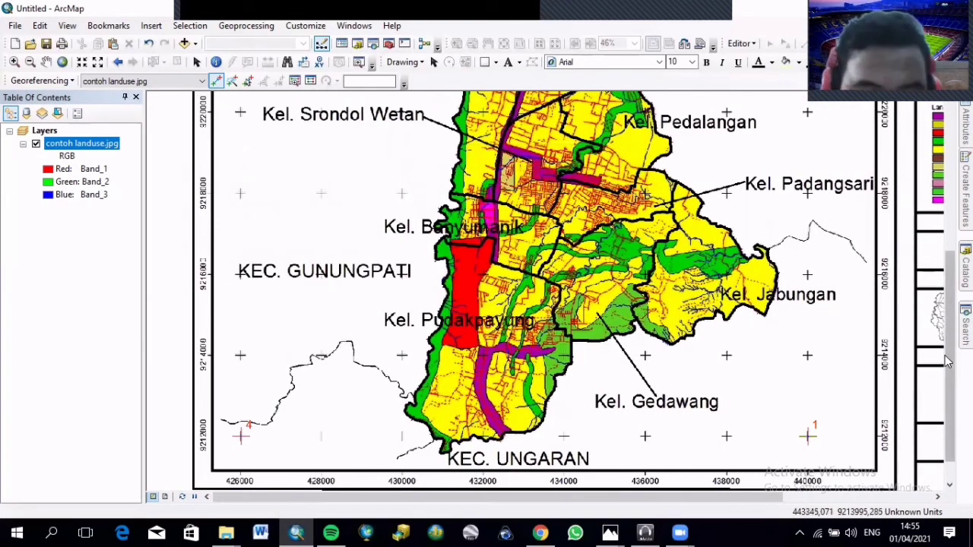
drag(949, 358, 949, 312)
drag(675, 504, 722, 509)
click(46, 61)
drag(676, 456, 644, 357)
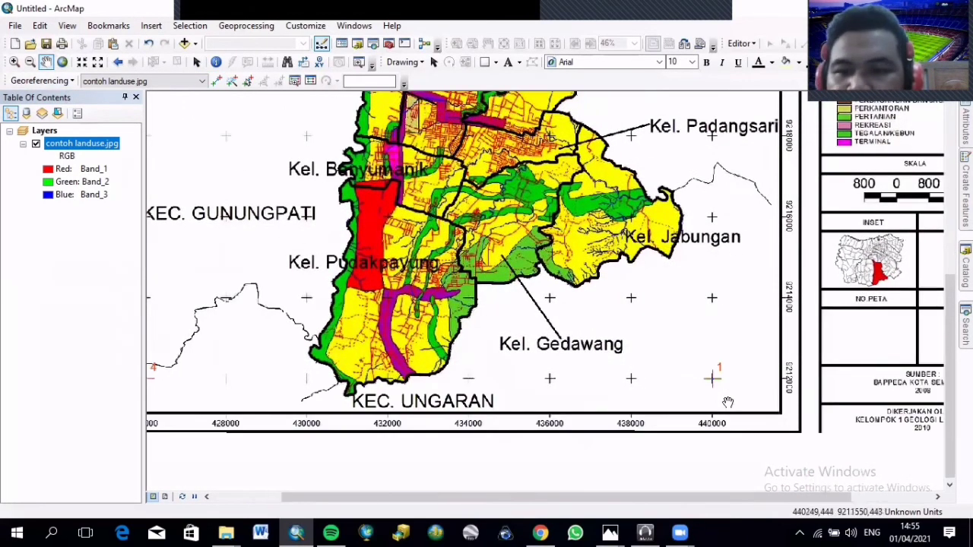
drag(676, 152, 680, 200)
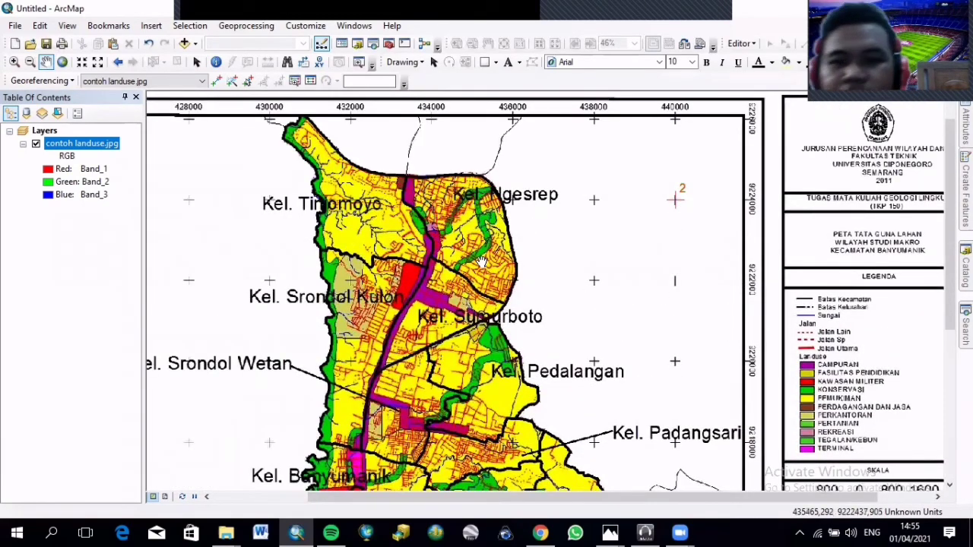
click(30, 81)
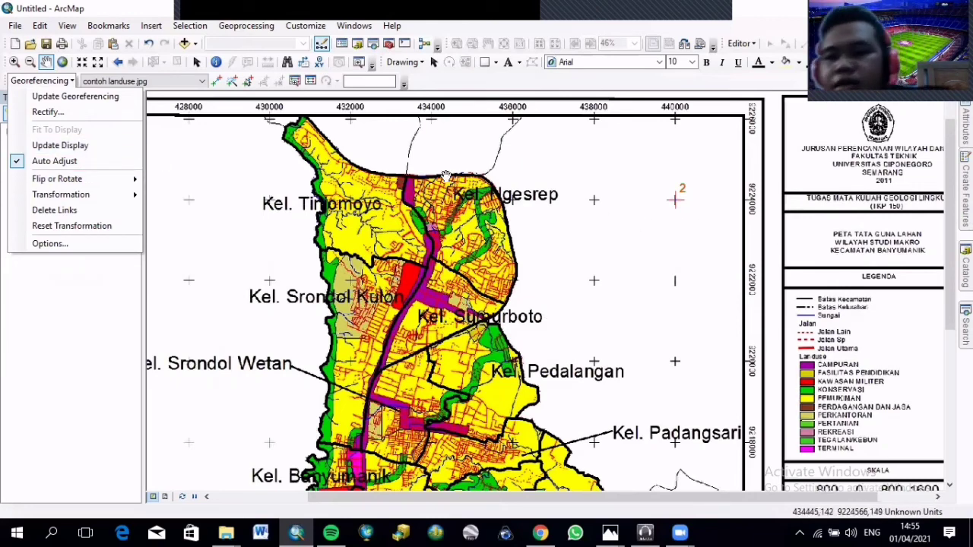
click(57, 81)
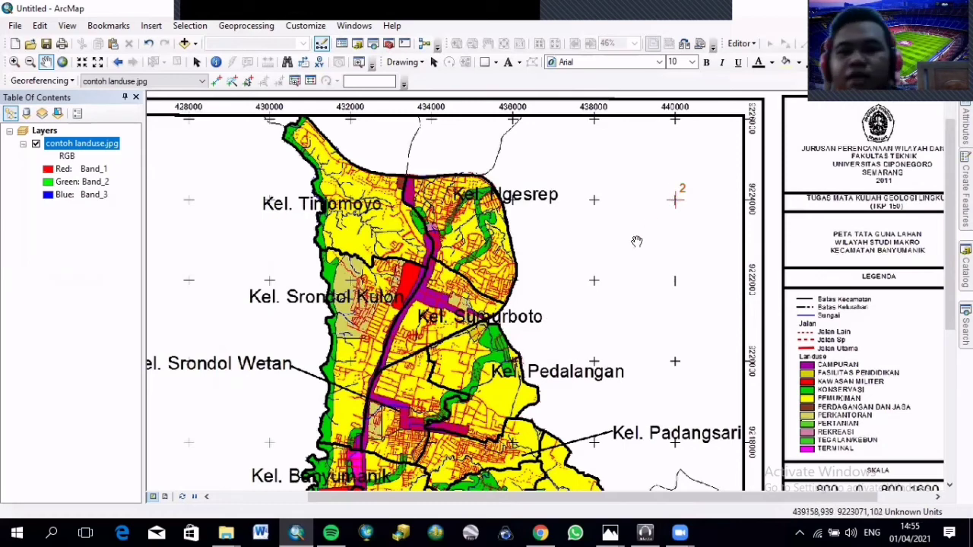
- Switch to the Select Elements tool and save the current warp to the map with Update Georeferencing
click(198, 63)
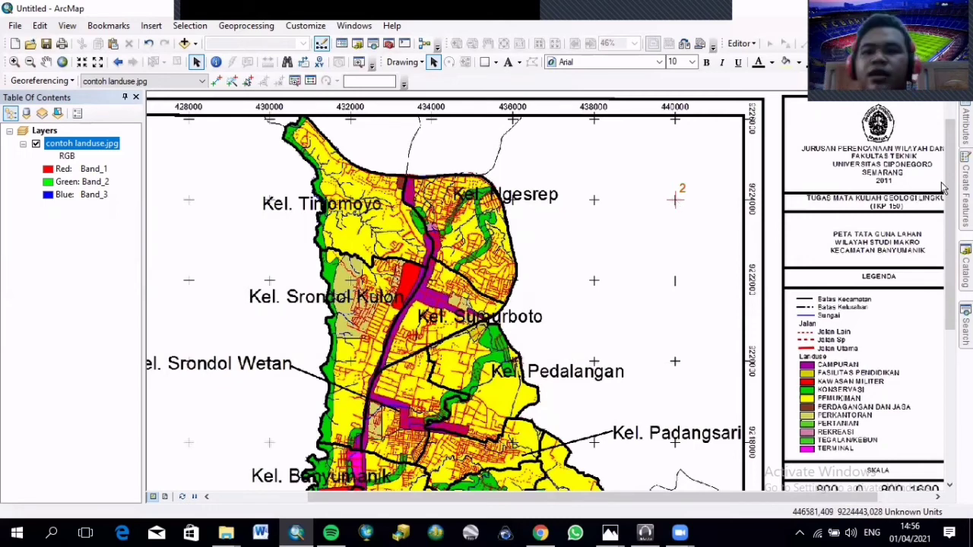
drag(942, 183, 949, 311)
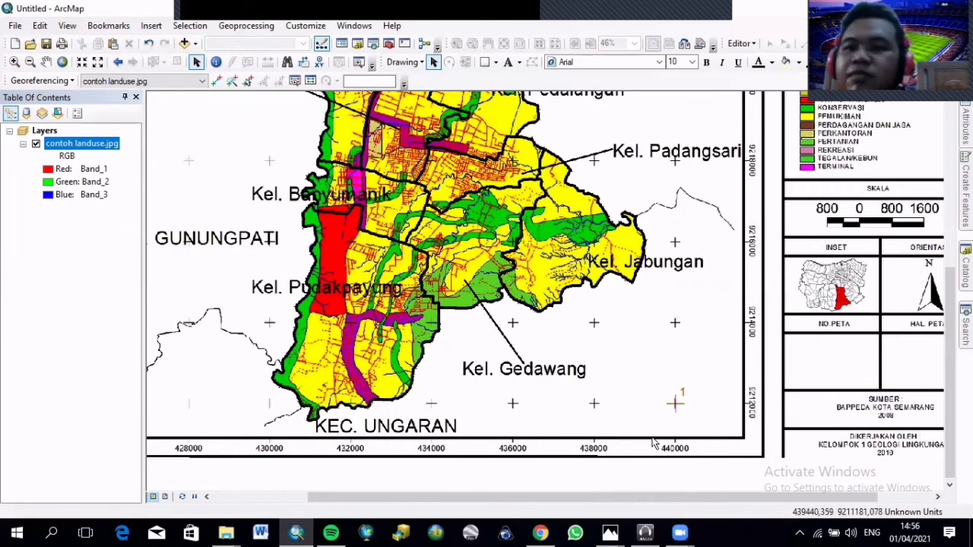
drag(517, 504, 374, 503)
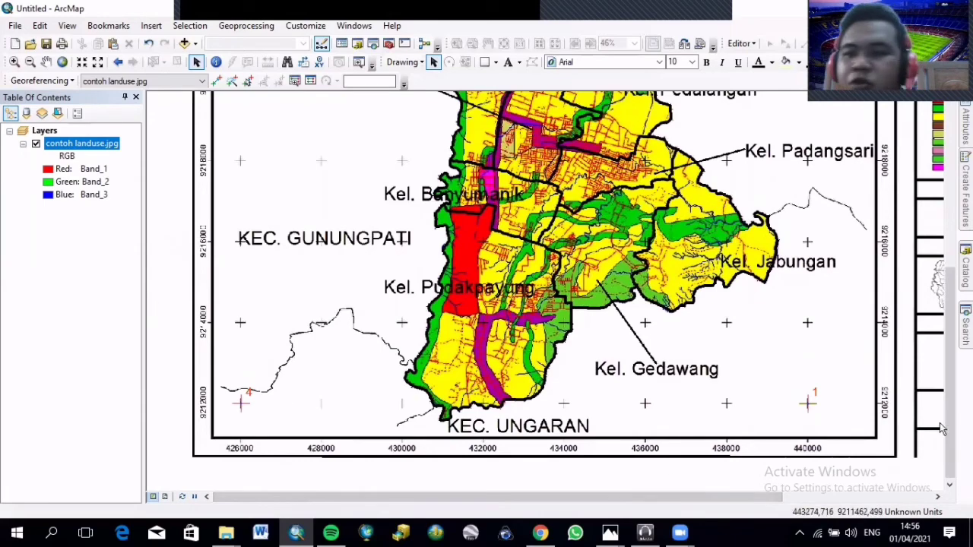
drag(942, 428, 946, 221)
drag(519, 506, 680, 491)
scroll(751, 417, down, 3)
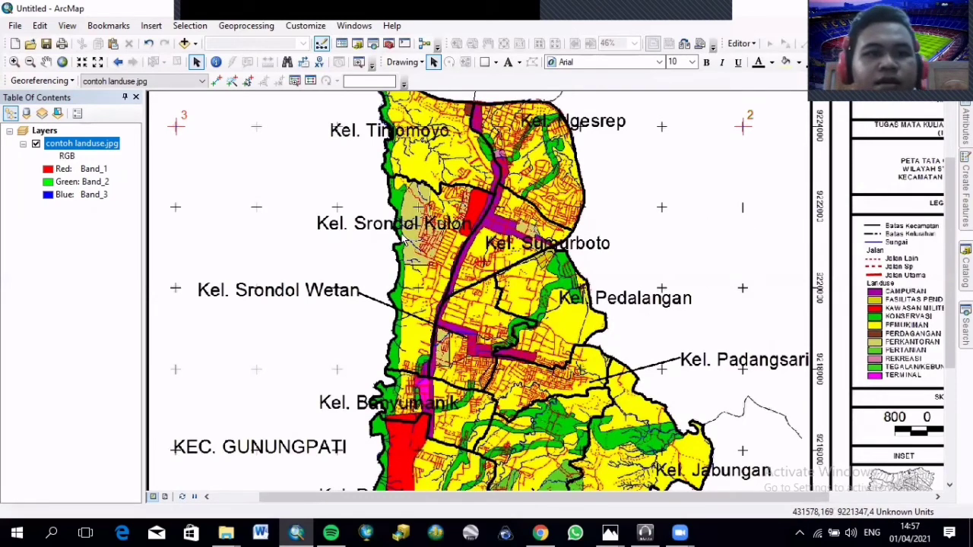
click(42, 81)
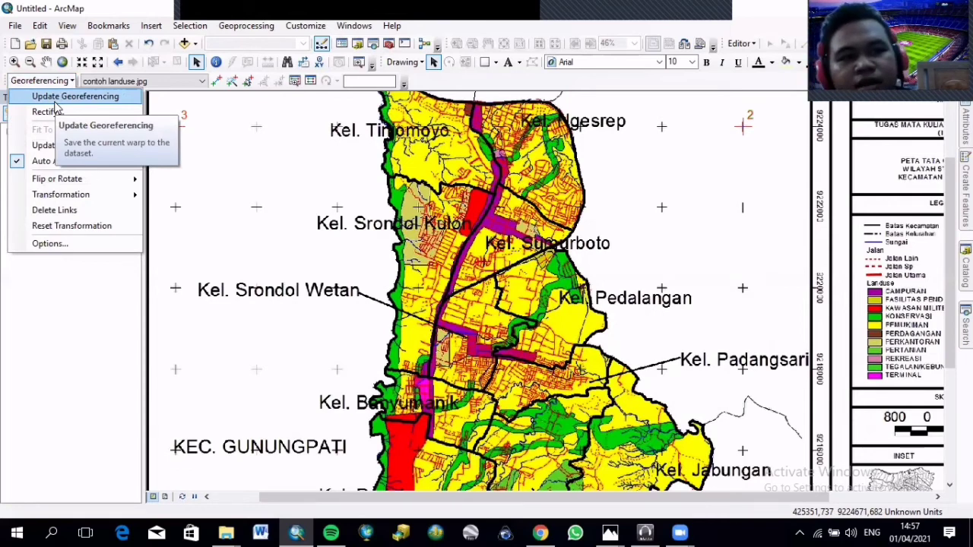
click(54, 101)
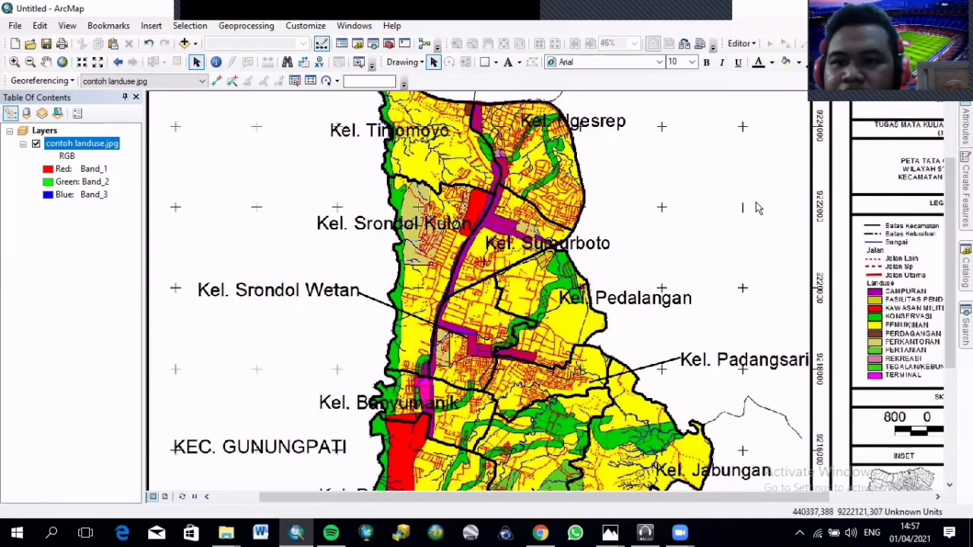
- Compare the cursor coordinates with the grid labels at the southeast and northeast crosses of the georeferenced map
scroll(736, 177, up, 2)
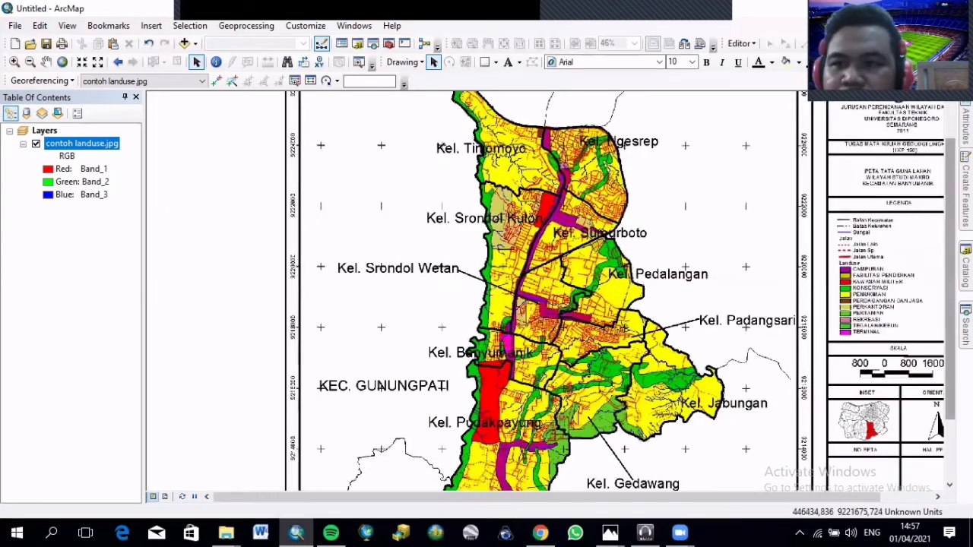
scroll(949, 221, up, 1)
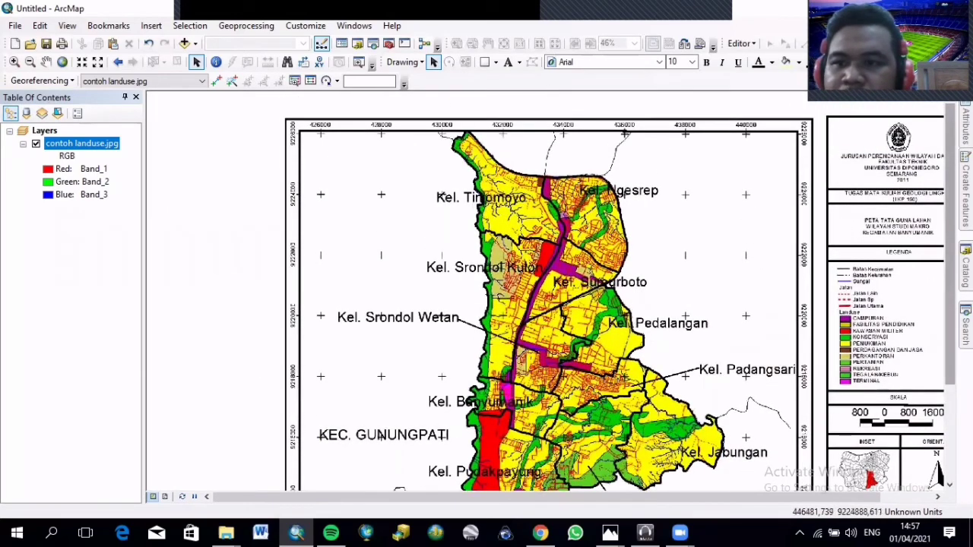
scroll(948, 228, down, 3)
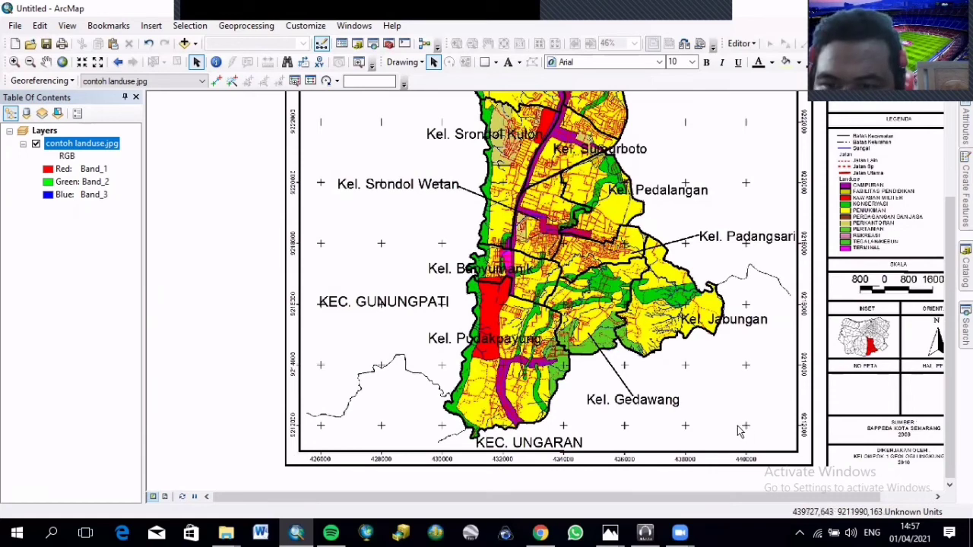
scroll(748, 431, down, 3)
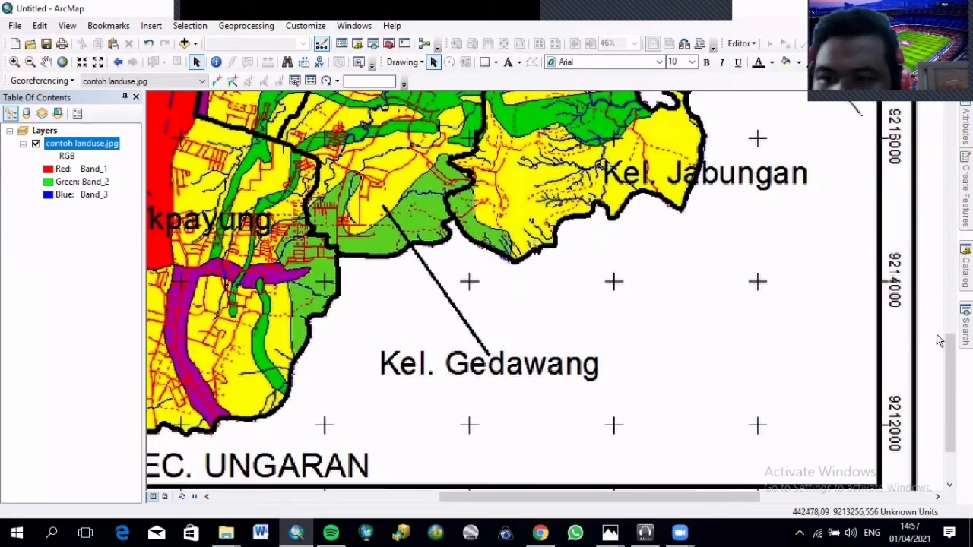
scroll(789, 386, down, 2)
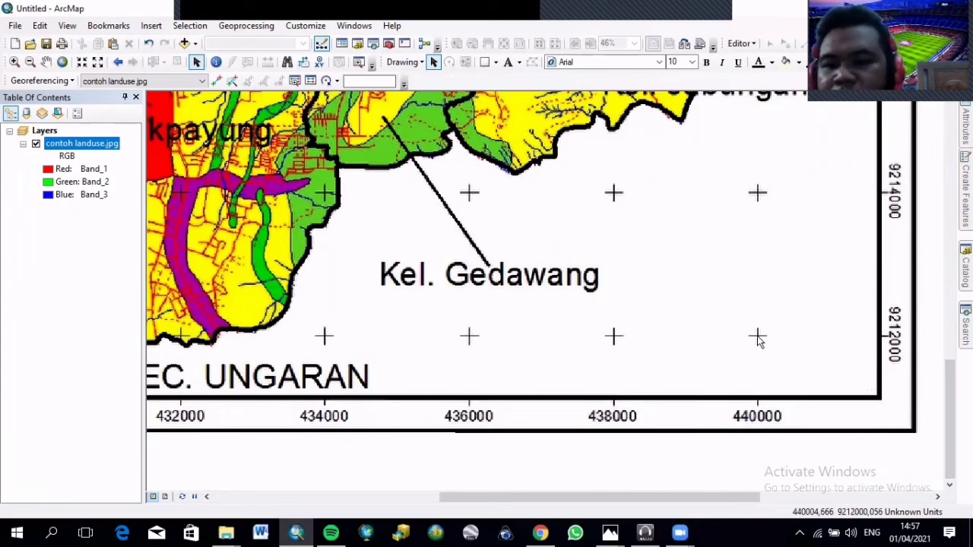
scroll(469, 318, up, 10)
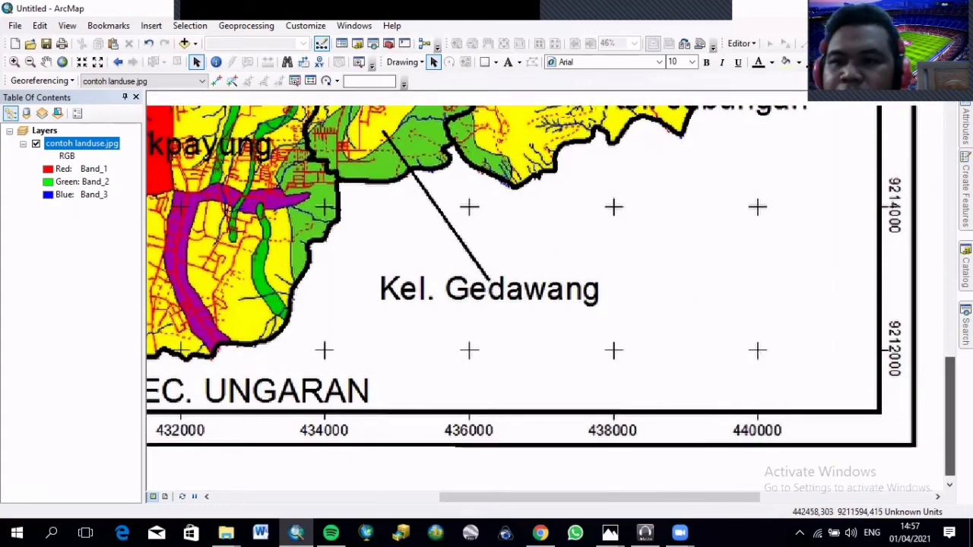
scroll(468, 317, up, 4)
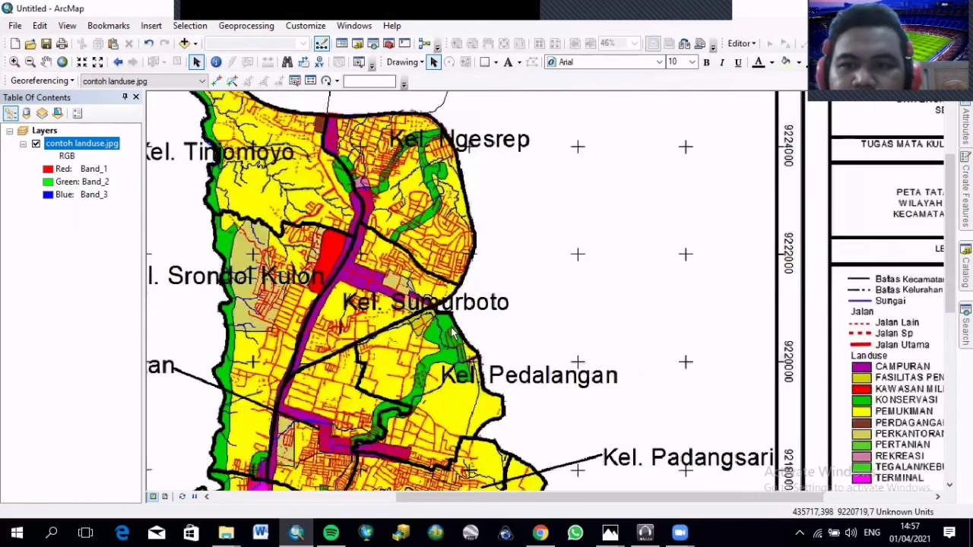
scroll(429, 340, up, 2)
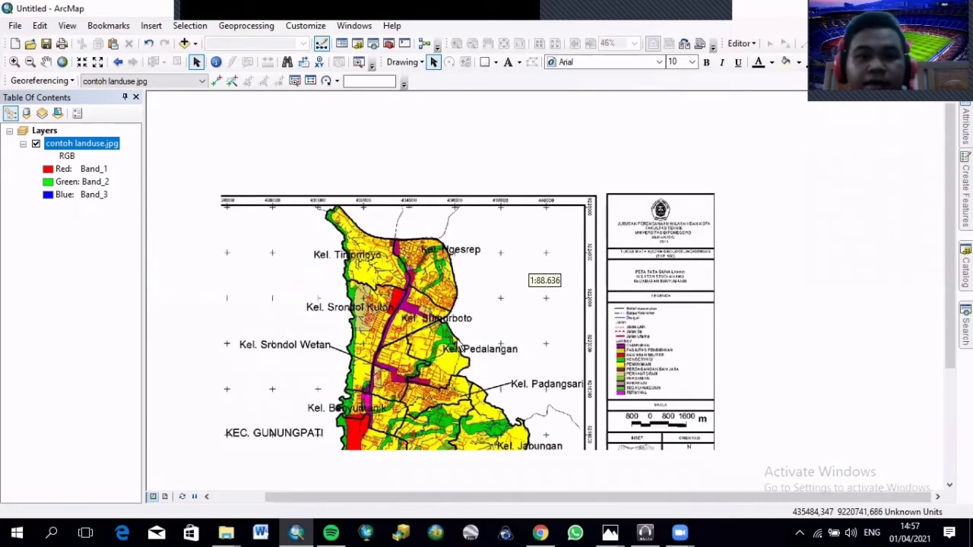
scroll(340, 180, down, 2)
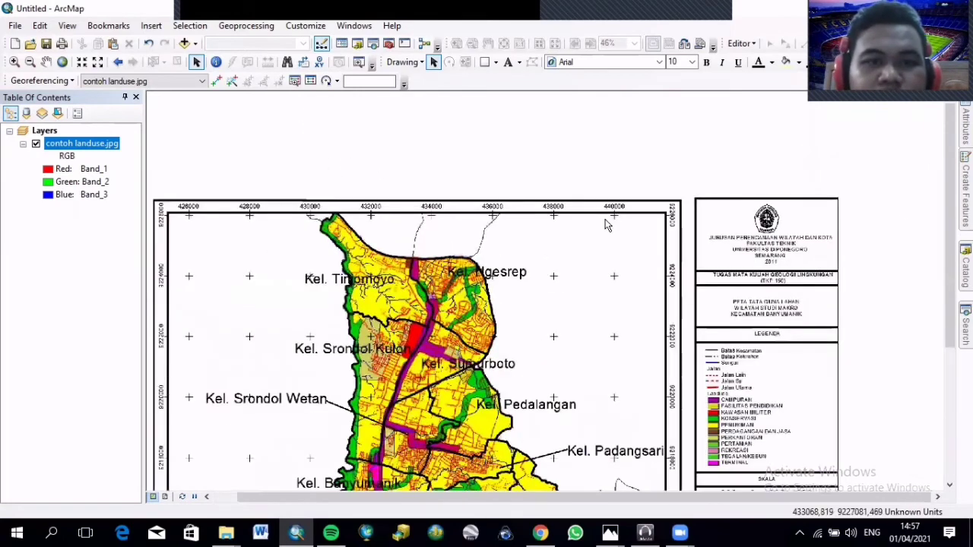
scroll(680, 180, down, 2)
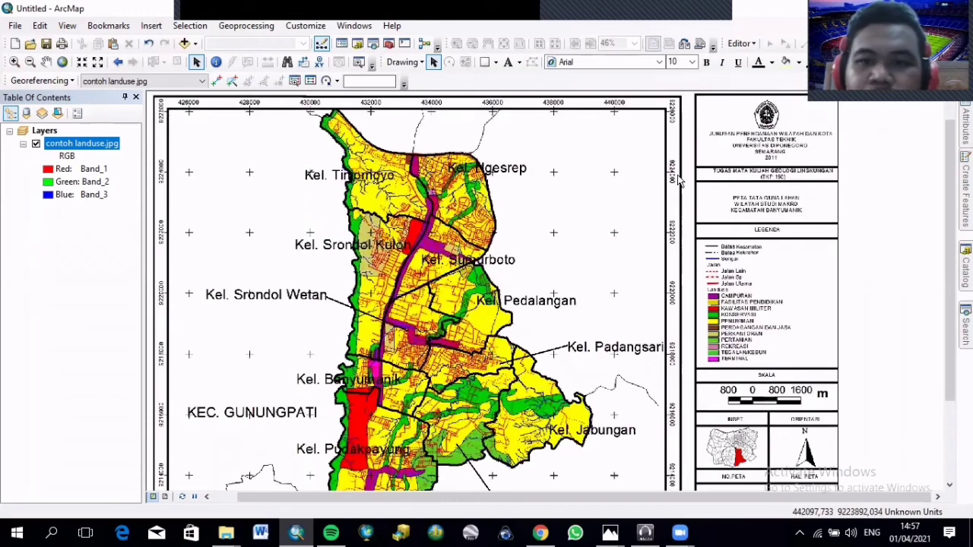
- Reopen the control point link table, review its map coordinates, residuals and total RMS error against the points on the map, then close it
click(311, 82)
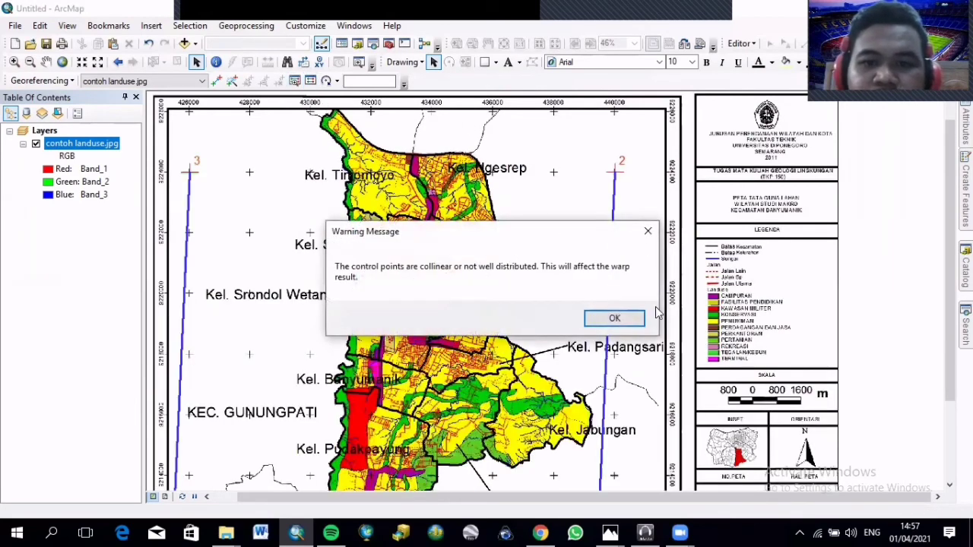
click(614, 318)
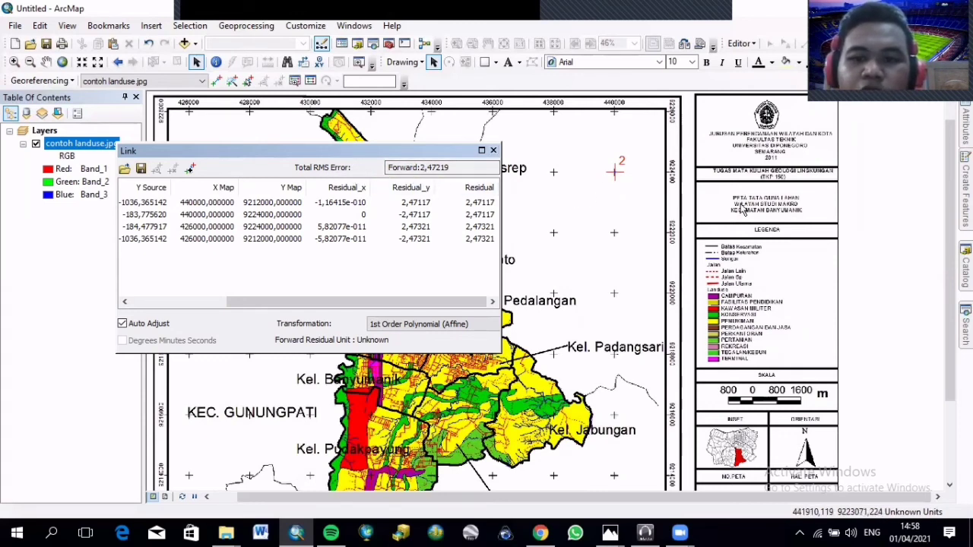
drag(437, 152, 468, 113)
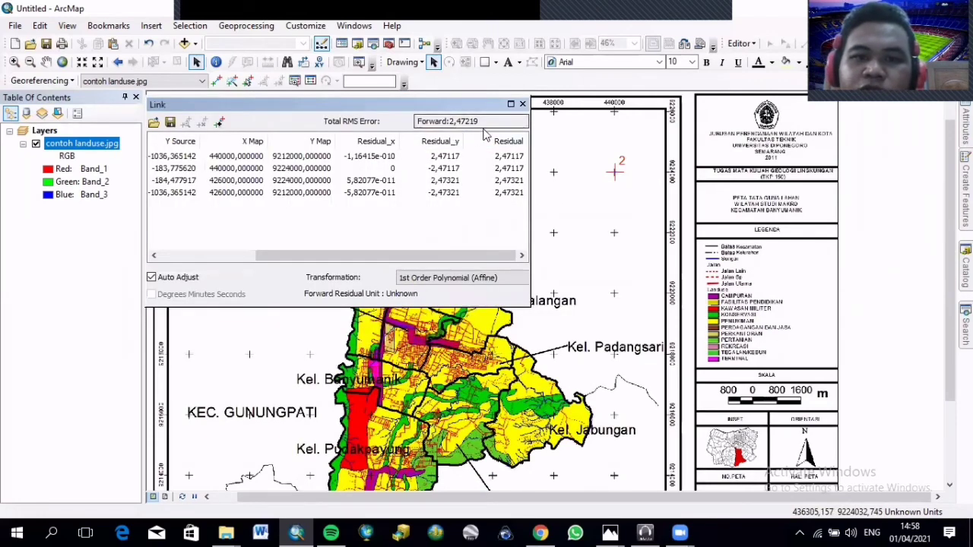
drag(414, 107, 448, 113)
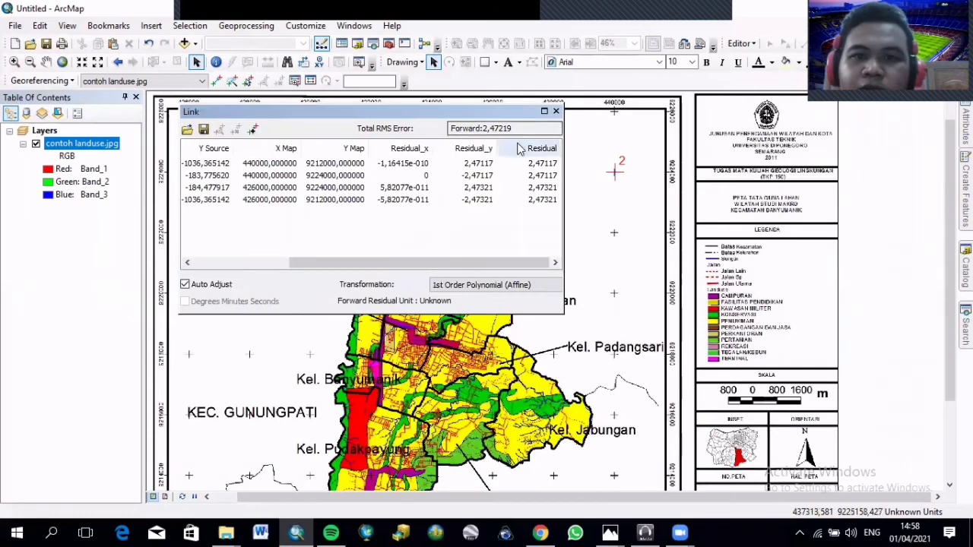
scroll(894, 342, down, 3)
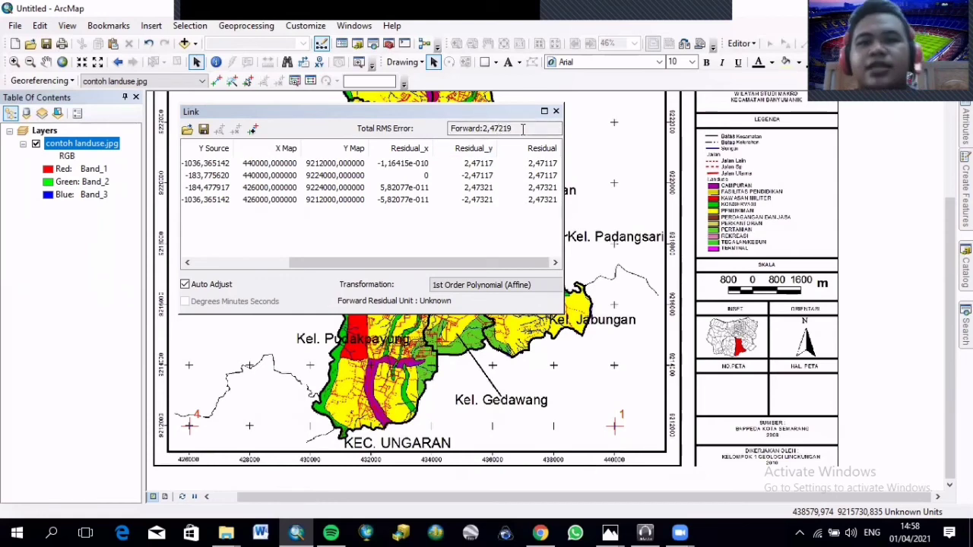
drag(491, 112, 525, 195)
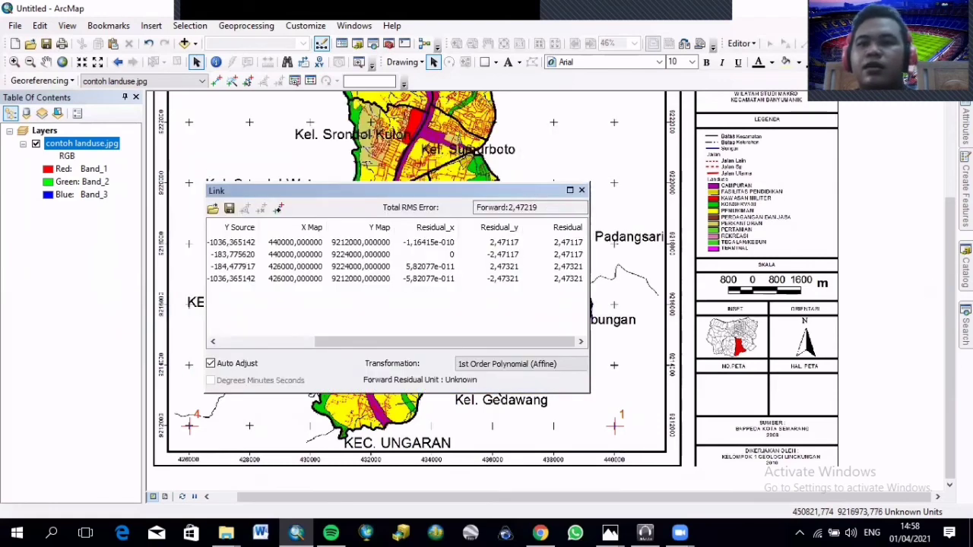
drag(950, 335, 950, 244)
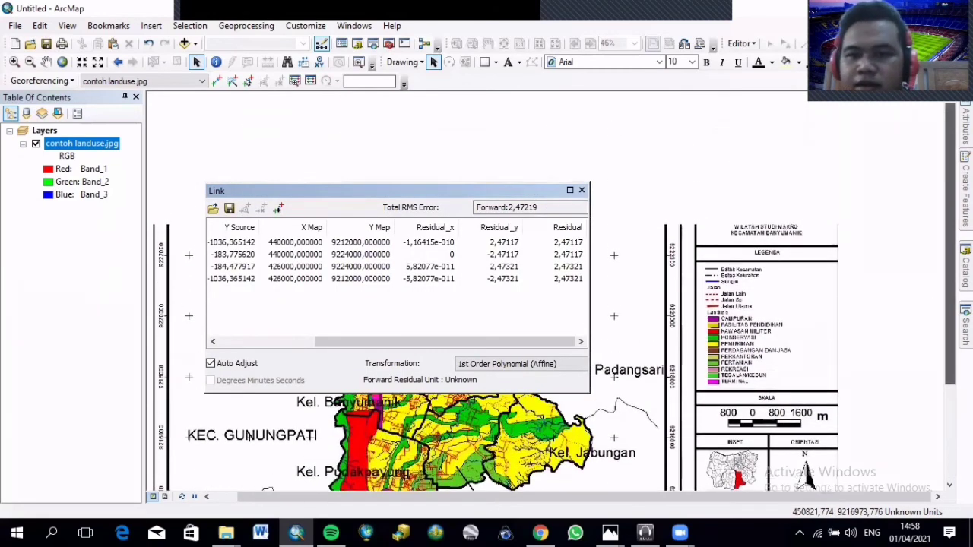
drag(384, 196, 457, 241)
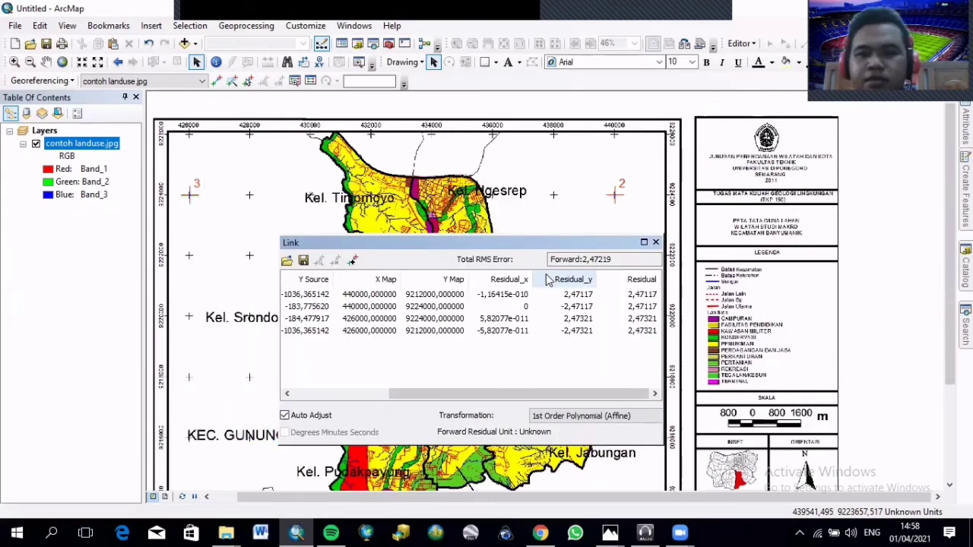
scroll(449, 351, left, 5)
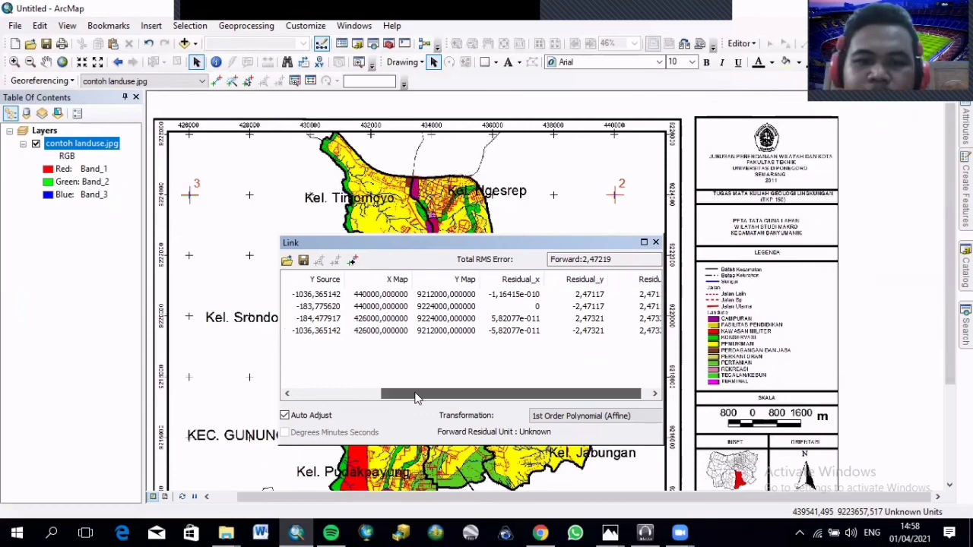
click(655, 241)
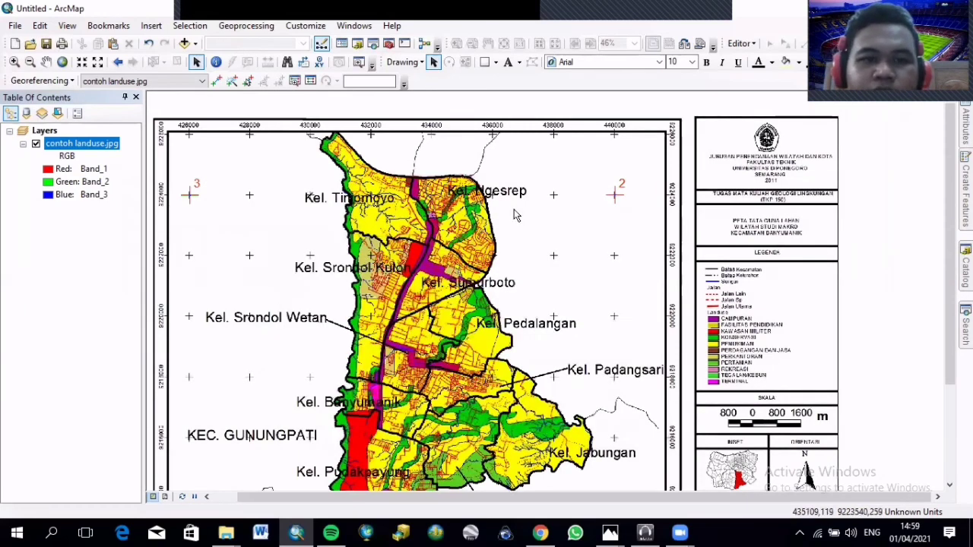
- Save the restored control point warp again with Update Georeferencing and check which georeferencing commands are available
click(39, 81)
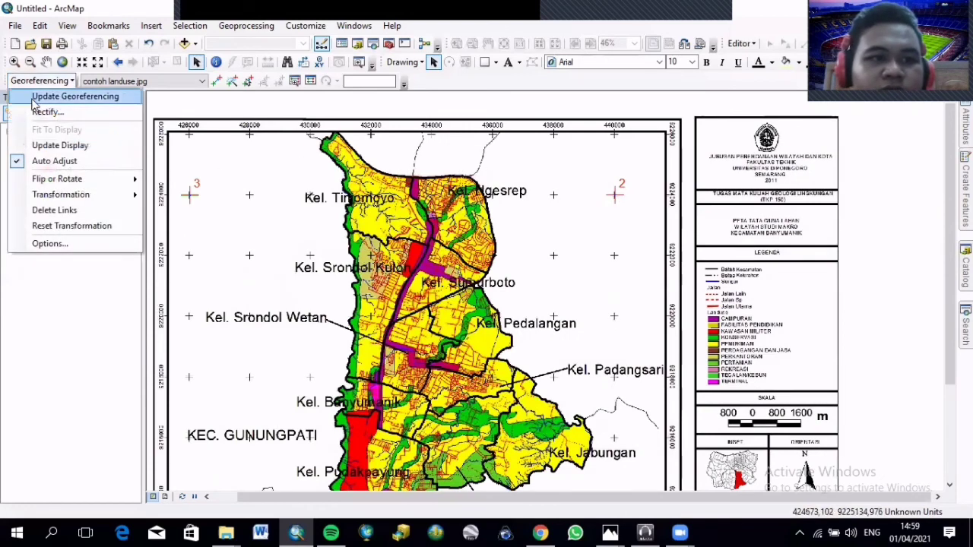
click(43, 100)
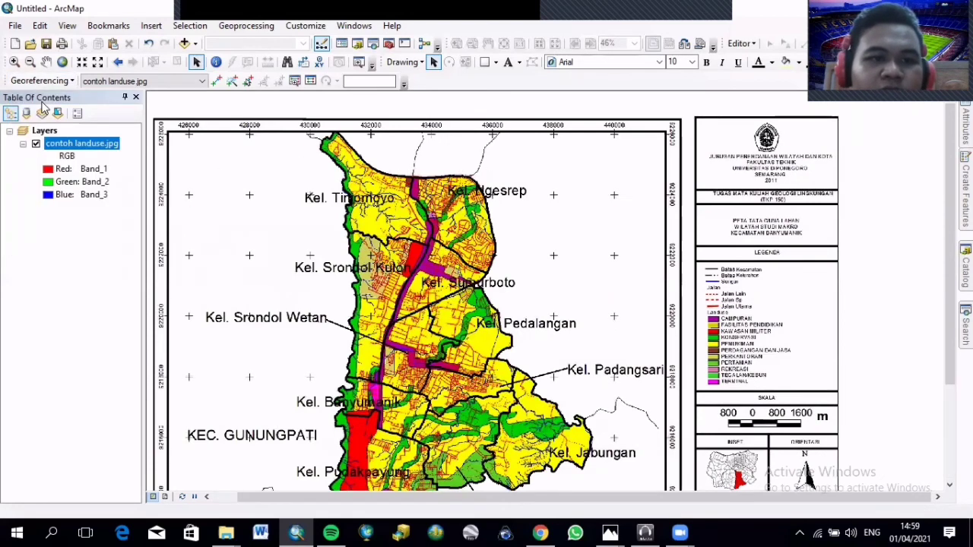
click(40, 80)
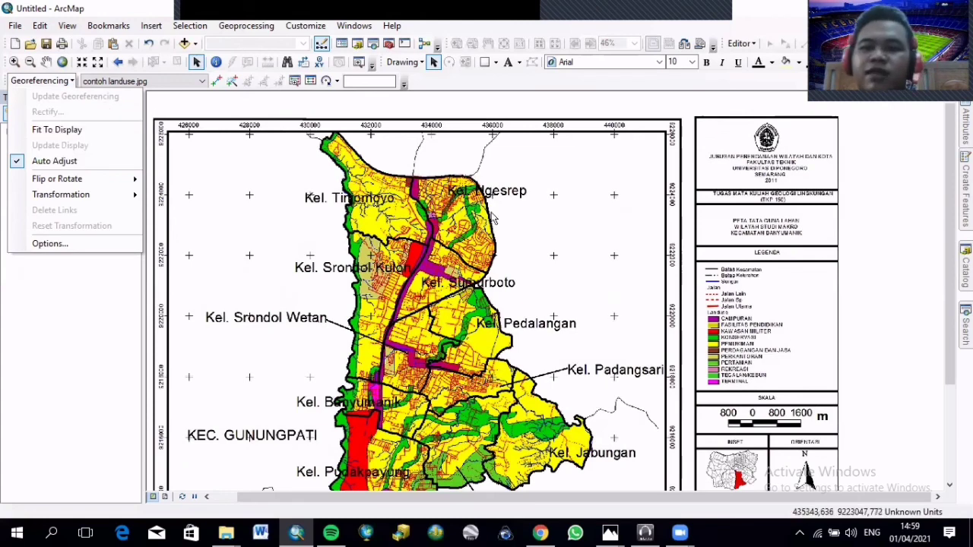
click(104, 257)
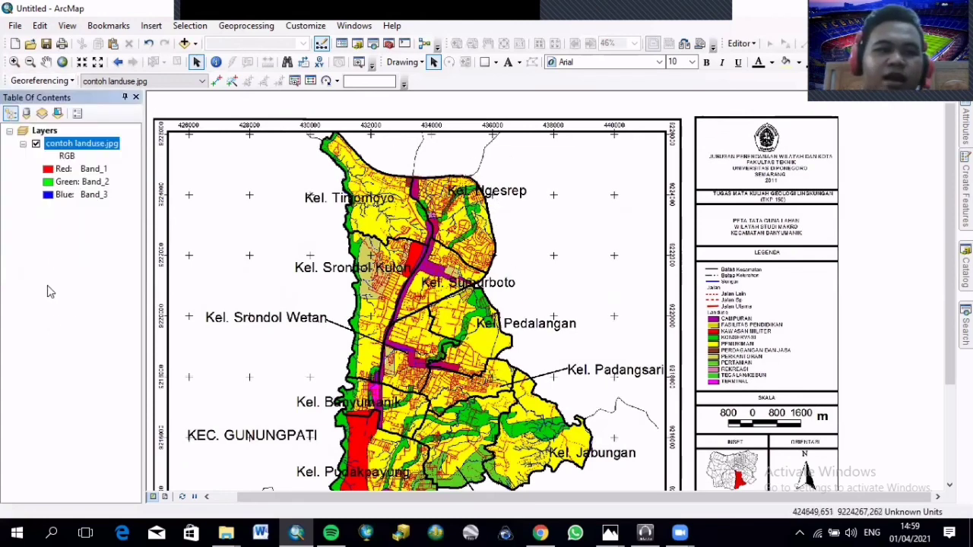
- Remove the contoh landuse.jpg layer from the map and add the same image again from the Catalog
right_click(79, 145)
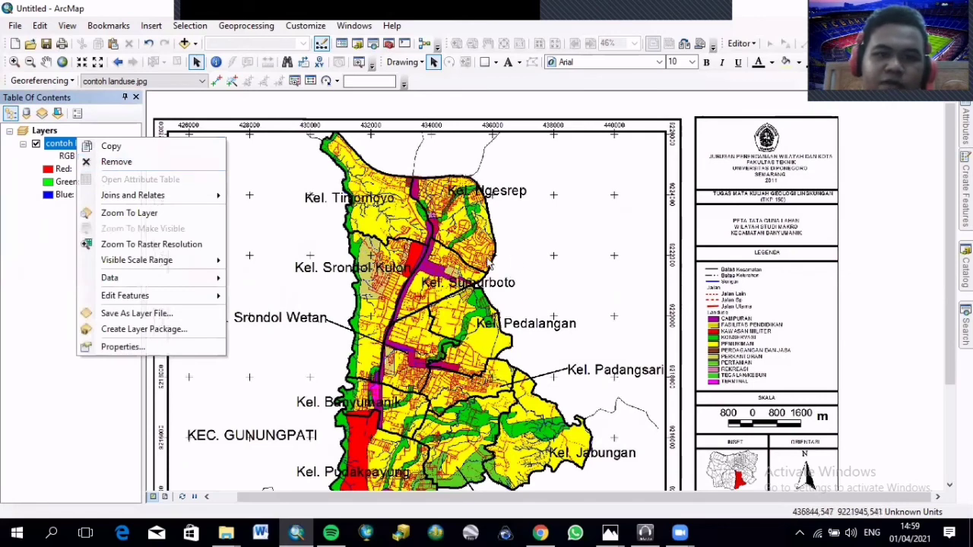
click(158, 163)
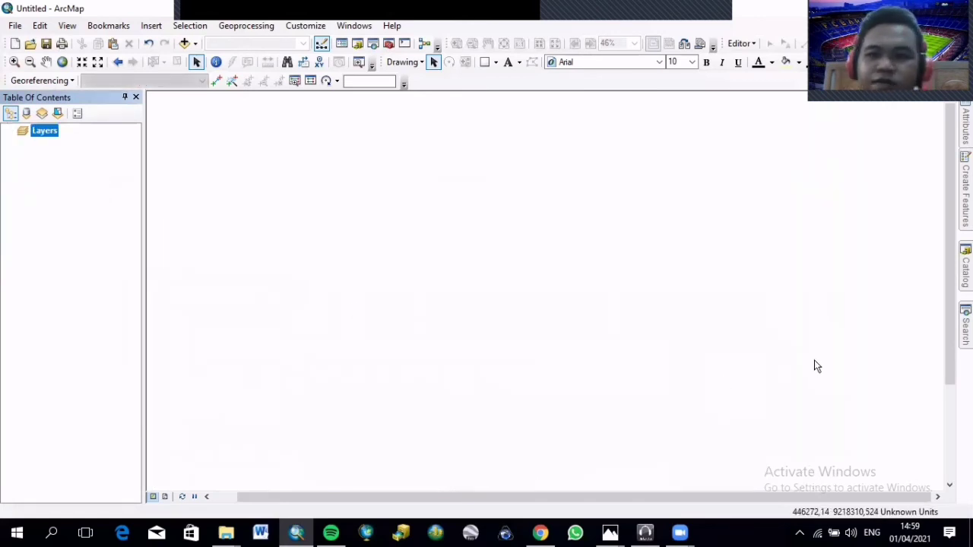
click(965, 268)
mouse_move(838, 244)
mouse_down()
mouse_move(469, 254)
mouse_move(84, 200)
mouse_move(52, 179)
mouse_up()
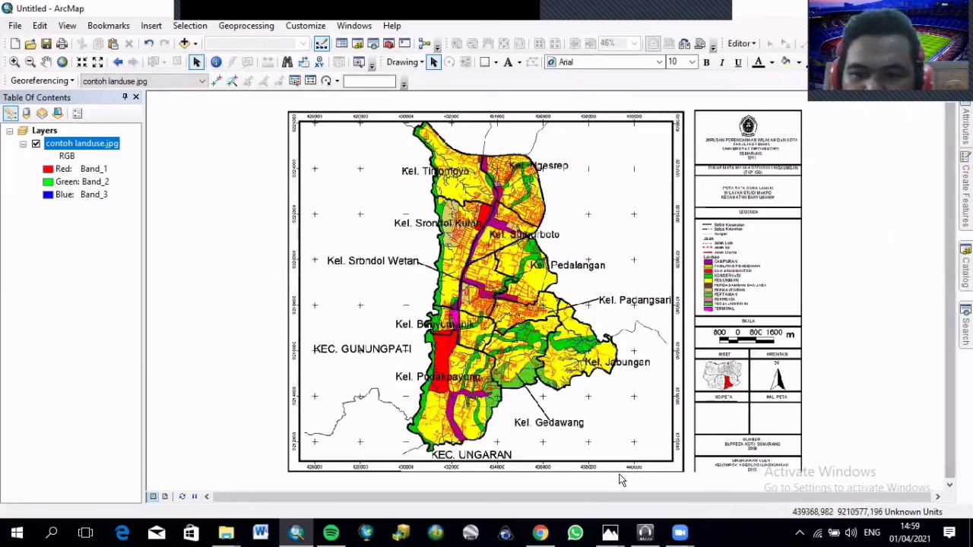
- Compare the cursor coordinates with the grid labels at the reloaded map's southeast cross, then check the georeferencing commands and the whole map
scroll(620, 465, down, 5)
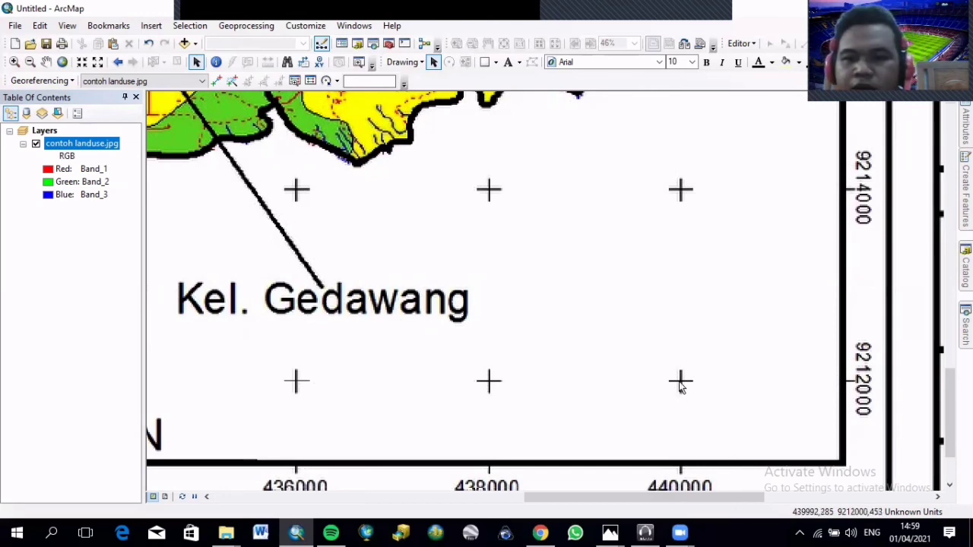
click(42, 82)
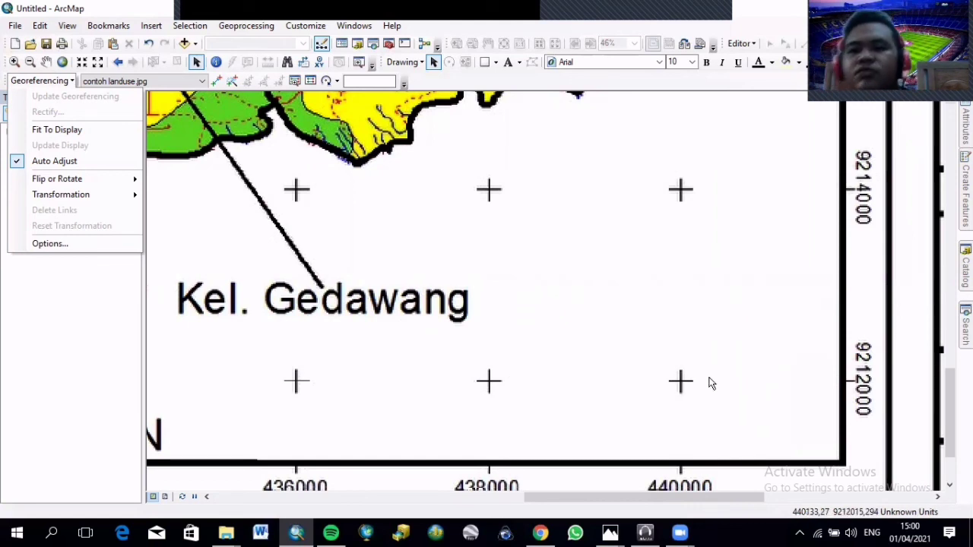
scroll(551, 394, down, 1)
scroll(543, 380, down, 2)
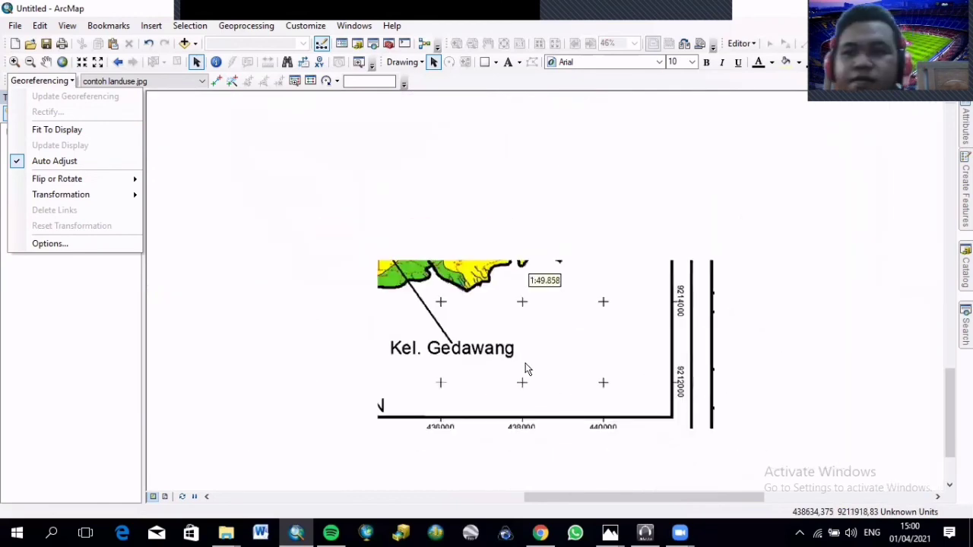
scroll(524, 369, down, 1)
scroll(426, 363, down, 1)
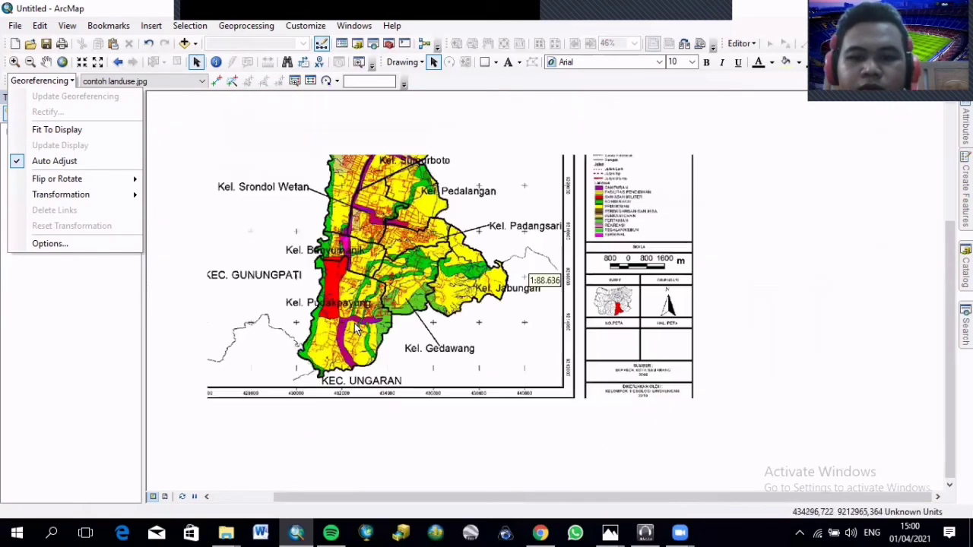
click(524, 505)
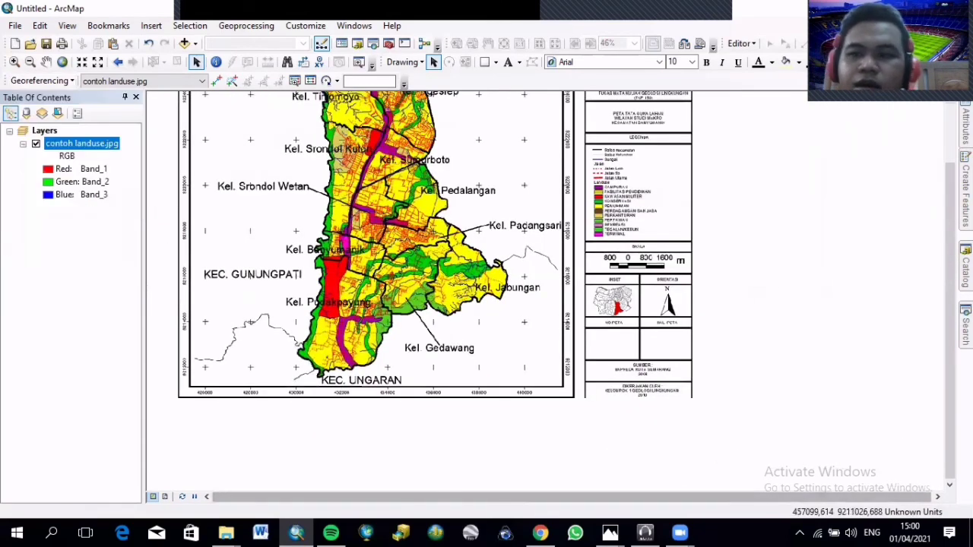
scroll(631, 324, up, 1)
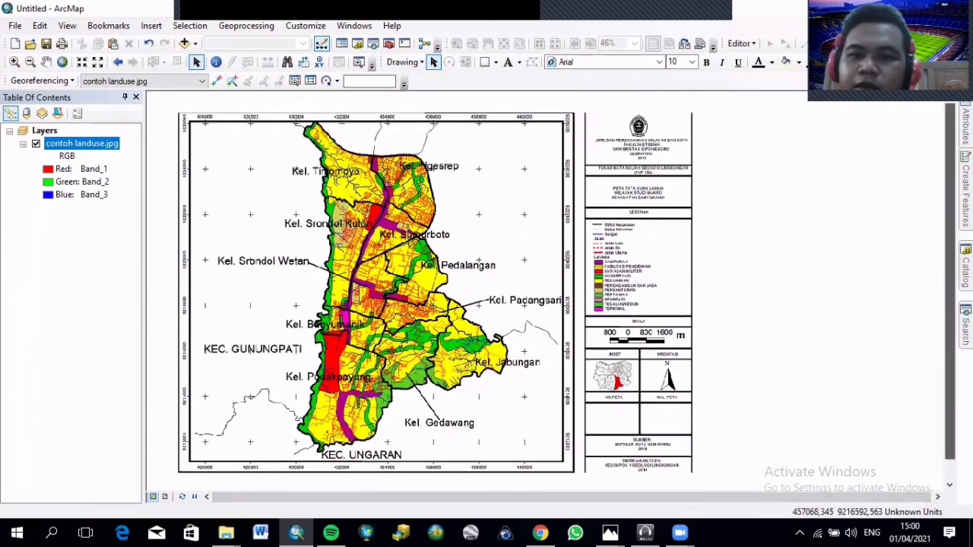